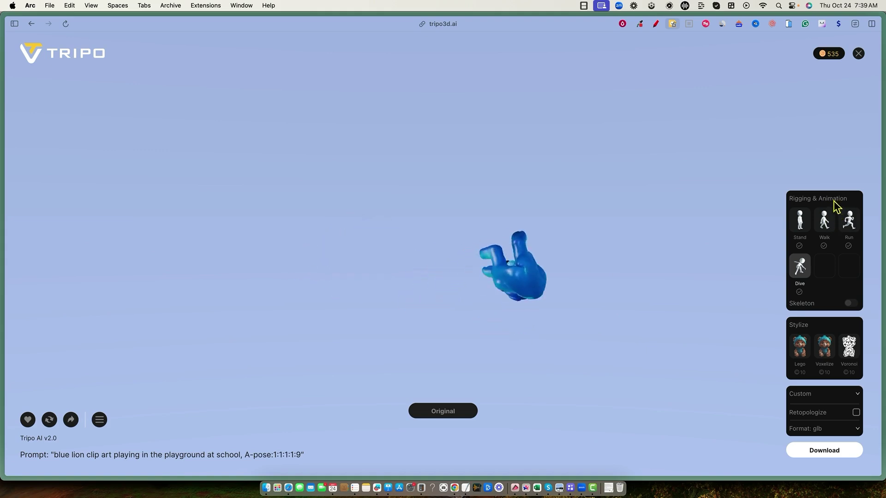
Step: Preview the lion model's Walk animation and highlight its text prompt for review
left_click_drag(813, 192, 833, 199)
left_click(824, 222)
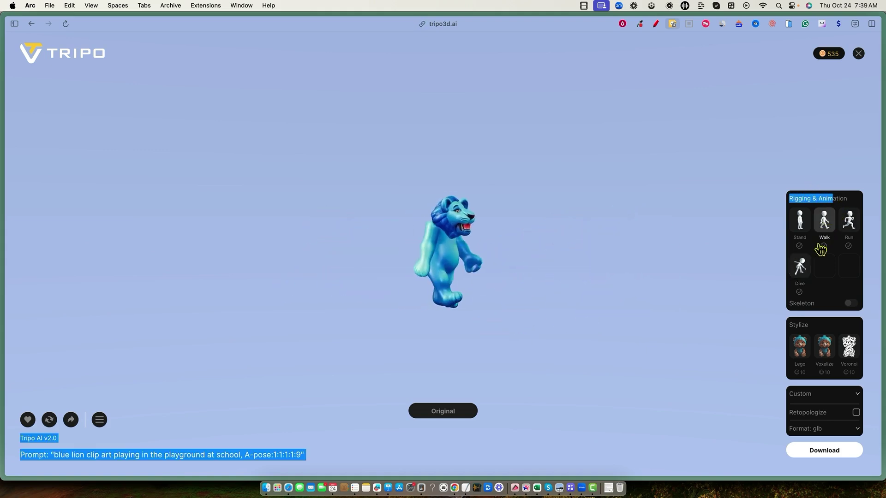
left_click(500, 270)
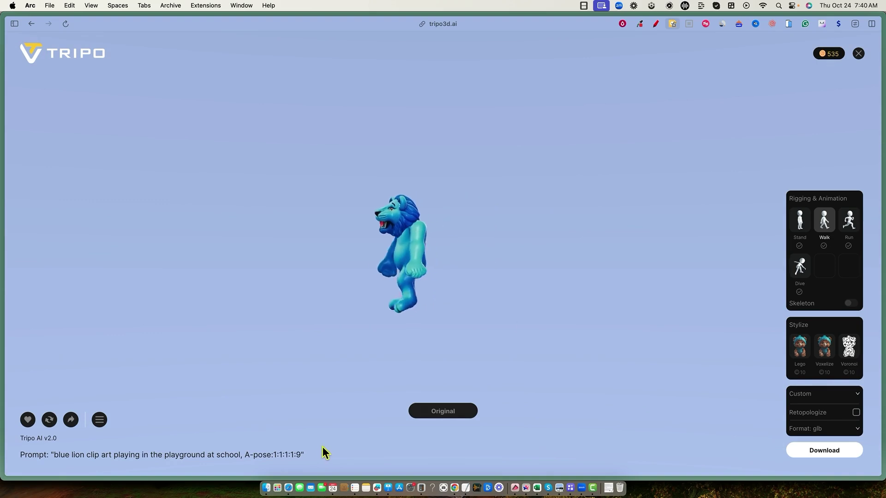
left_click_drag(63, 457, 264, 456)
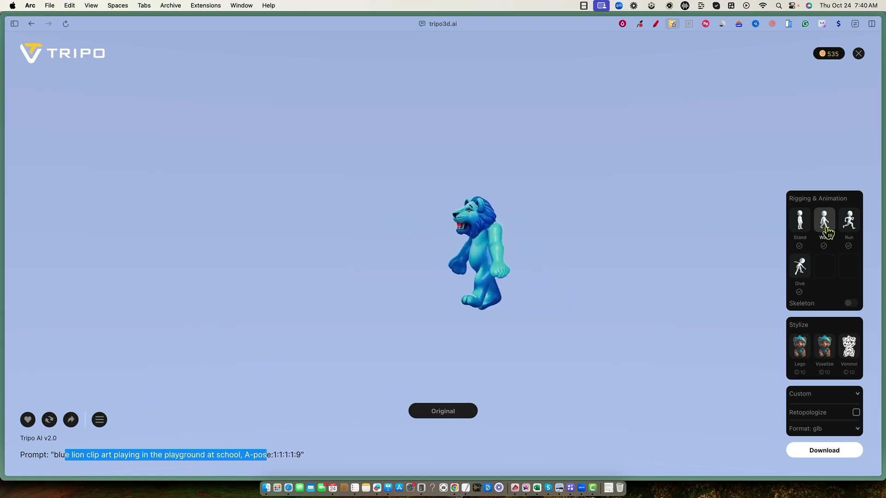
Step: Preview the lion model's Run, Stand and Dive animations, ending with Stand
left_click(848, 222)
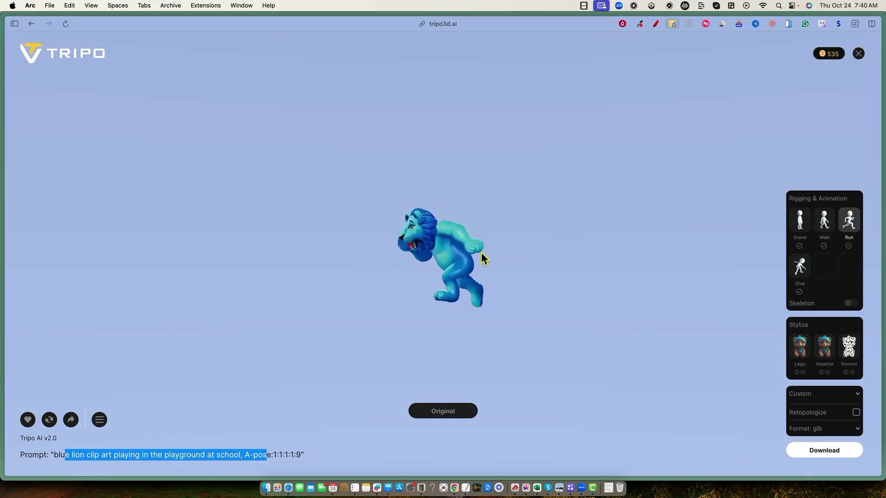
left_click(484, 258)
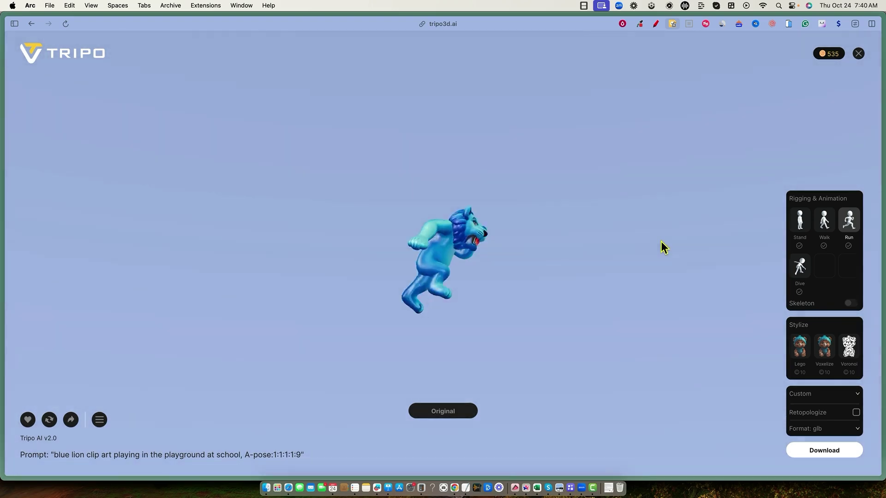
left_click(799, 224)
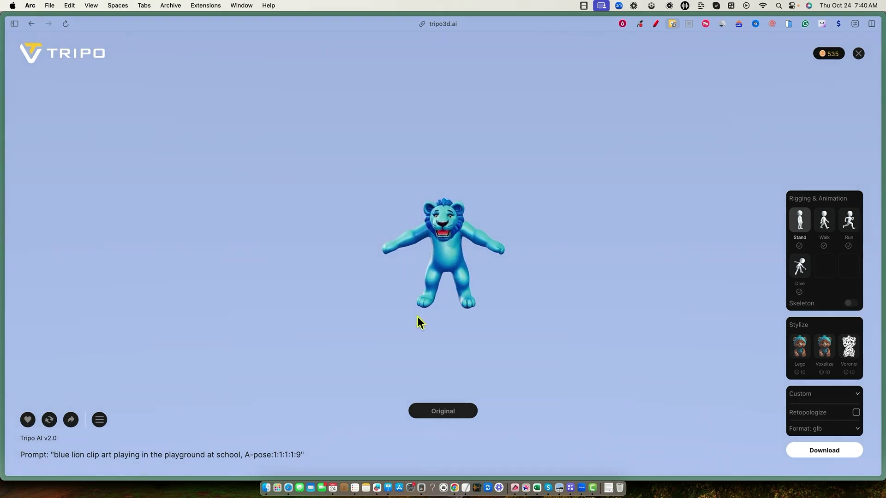
left_click(801, 266)
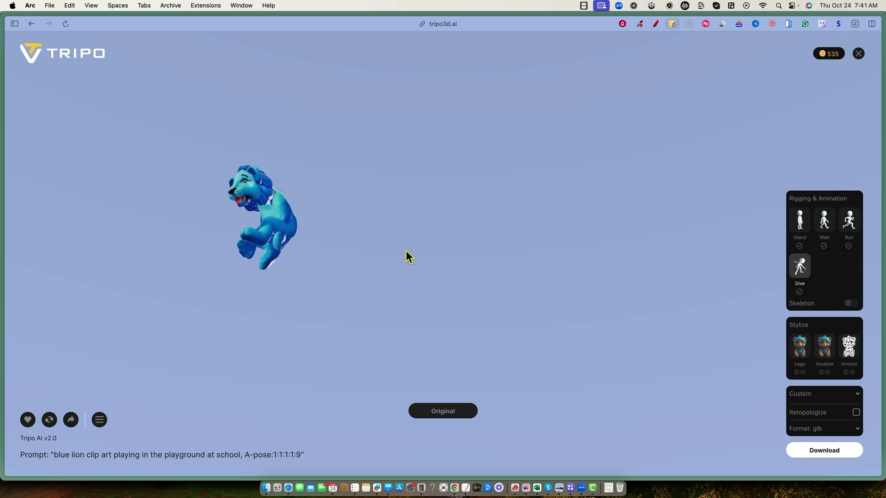
left_click(799, 220)
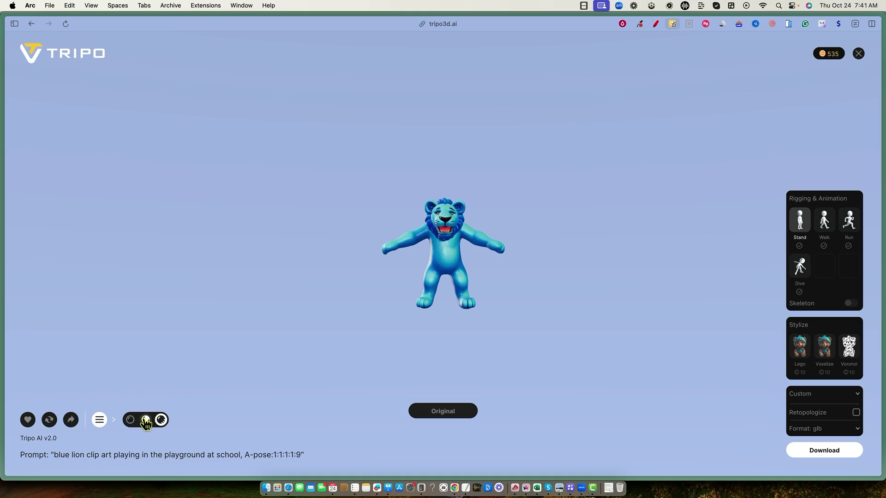
Step: Compare the lion's three display shading modes, inspect the untextured model from the side, and restore the original fully textured display
left_click(145, 420)
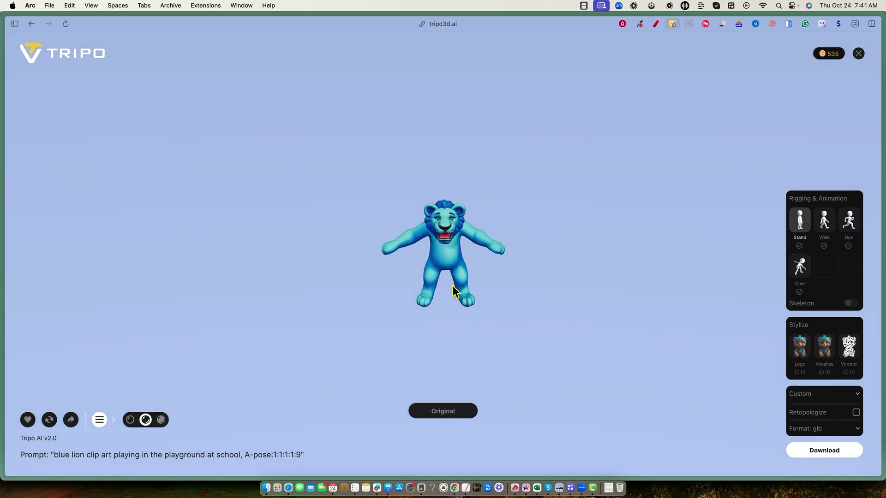
left_click(161, 420)
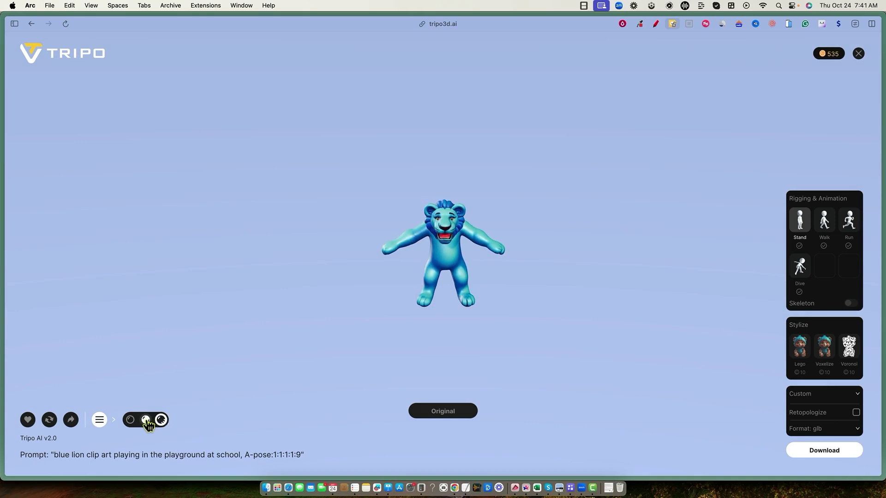
left_click(146, 420)
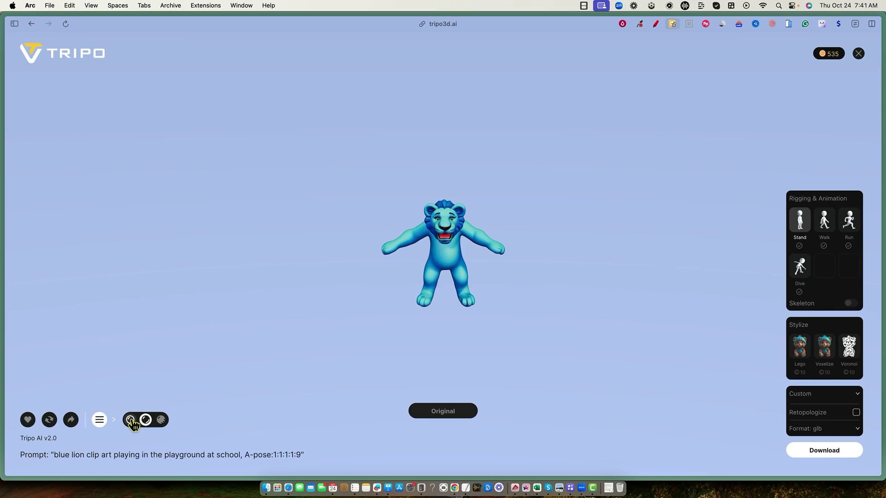
left_click(130, 420)
left_click_drag(450, 280, 352, 259)
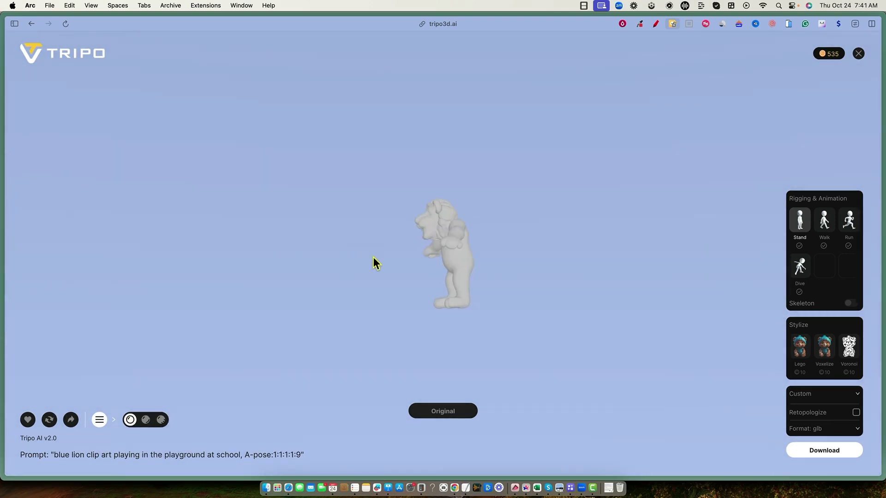
left_click(161, 420)
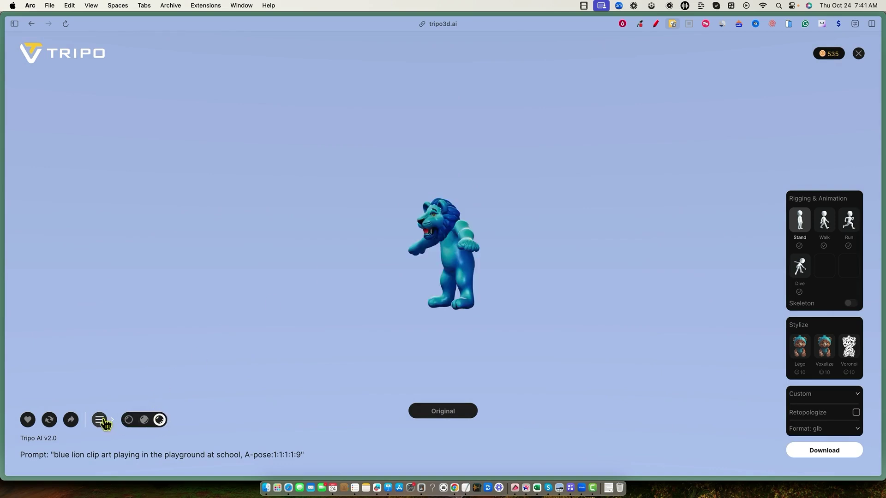
Step: Mark the lion model as a favorite and open its list of download formats
left_click(28, 420)
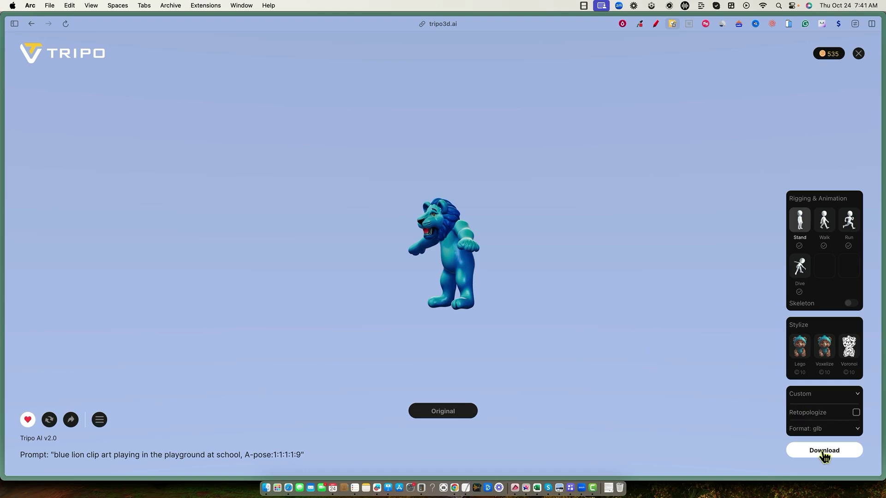
left_click(856, 431)
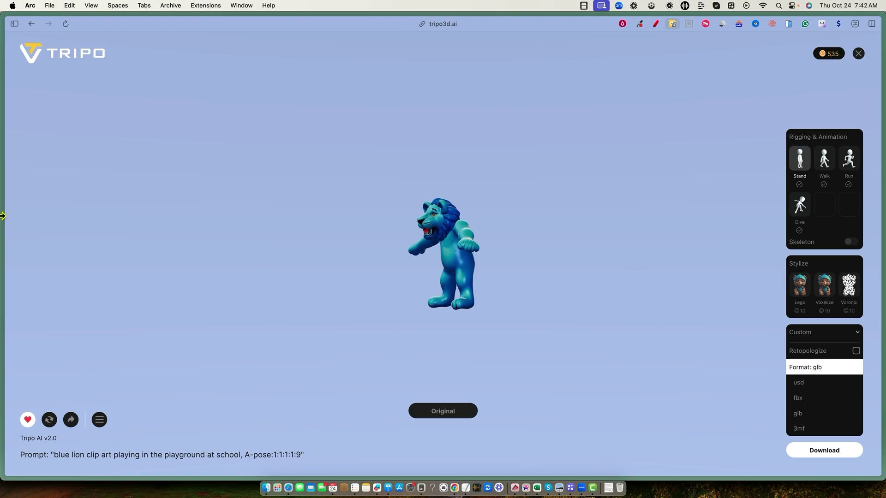
Step: Review the Google results for "what can you do with a .glb file" and return to the Tripo lion model
mouse_move(2, 216)
left_click(41, 215)
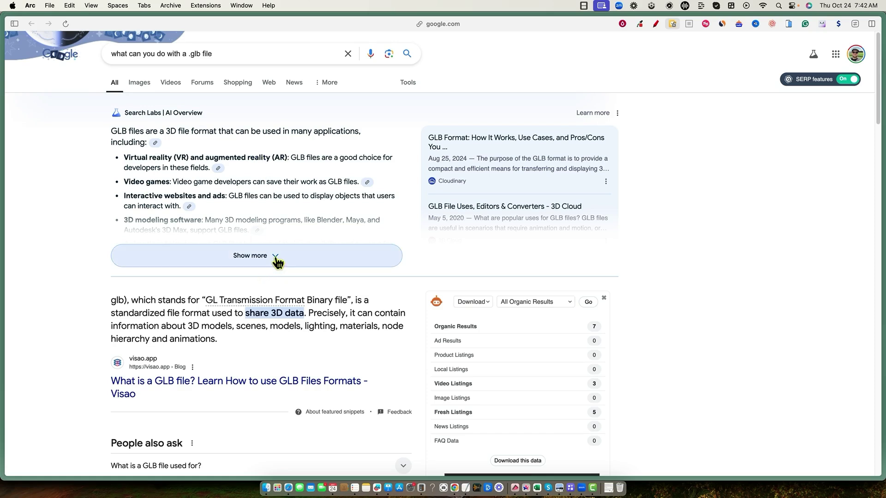
scroll(271, 267, "down", 10)
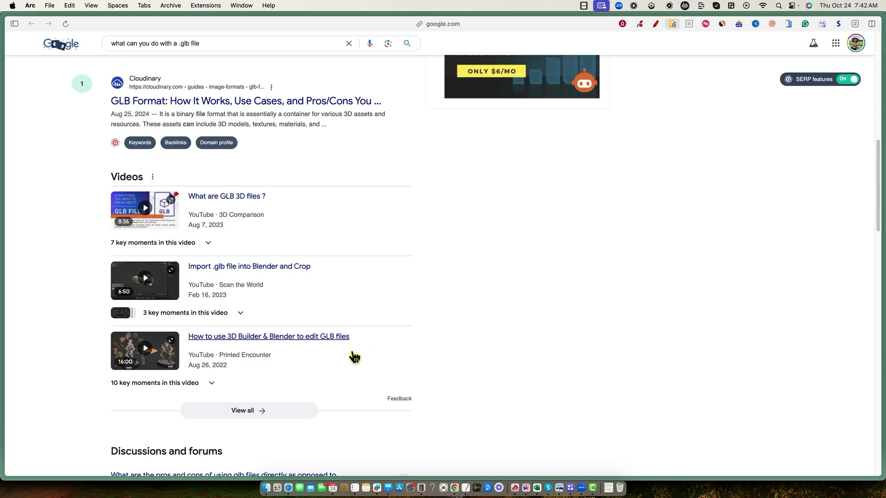
scroll(391, 323, "up", 15)
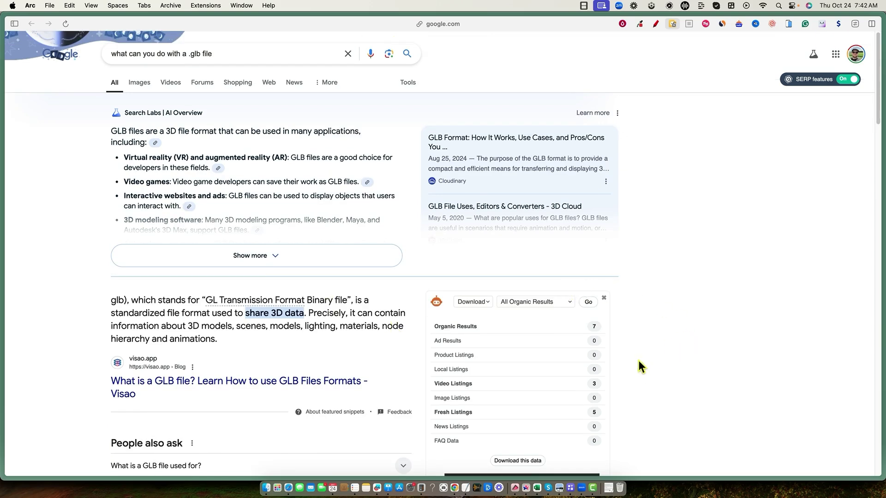
key("ctrl+Tab")
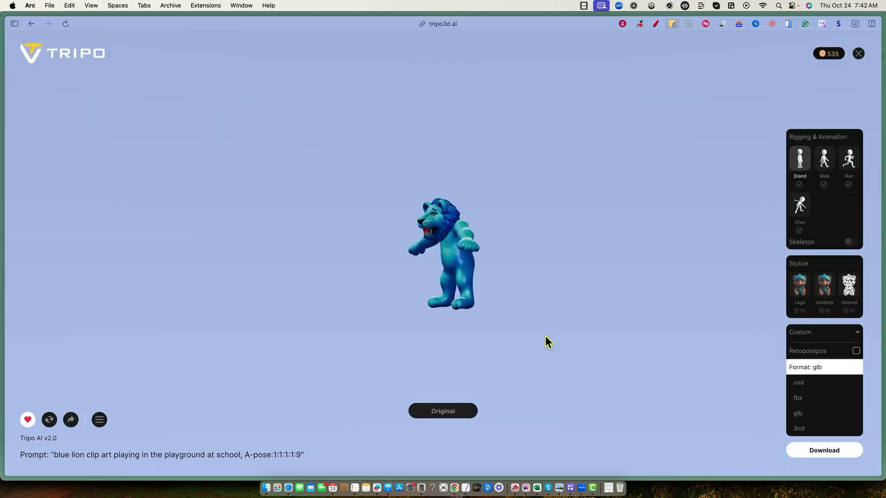
Step: Play the lion's Walk animation and examine it from different angles
left_click_drag(559, 213, 509, 286)
left_click(824, 167)
mouse_move(563, 245)
left_mouse_down()
mouse_move(538, 261)
mouse_move(459, 237)
left_mouse_up()
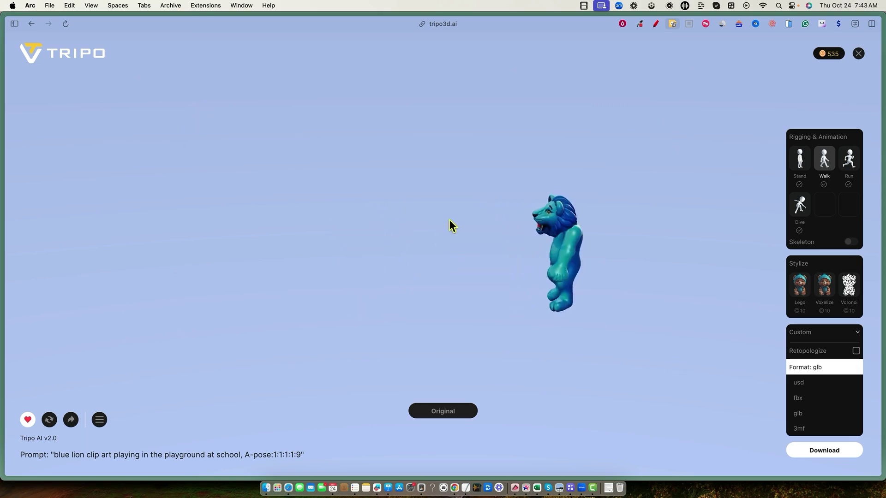
Step: Switch to Camtasia and play back the recorded clip of the diving lion
left_click(592, 487)
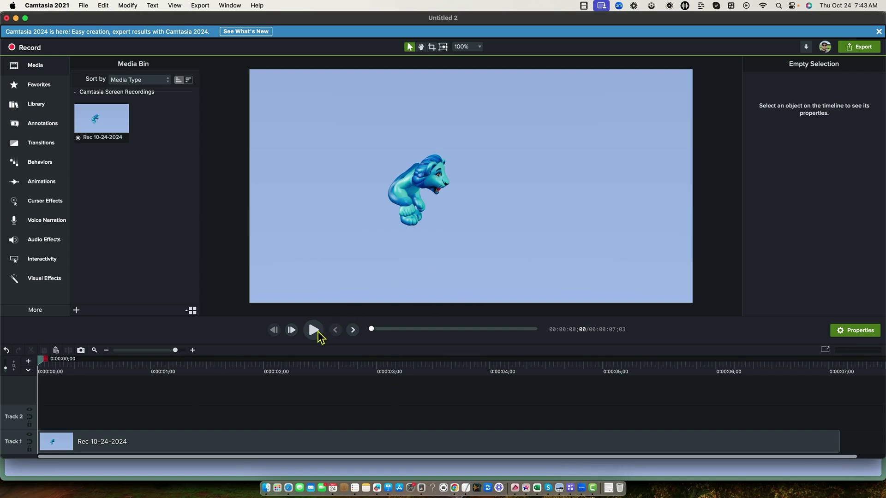
left_click(313, 330)
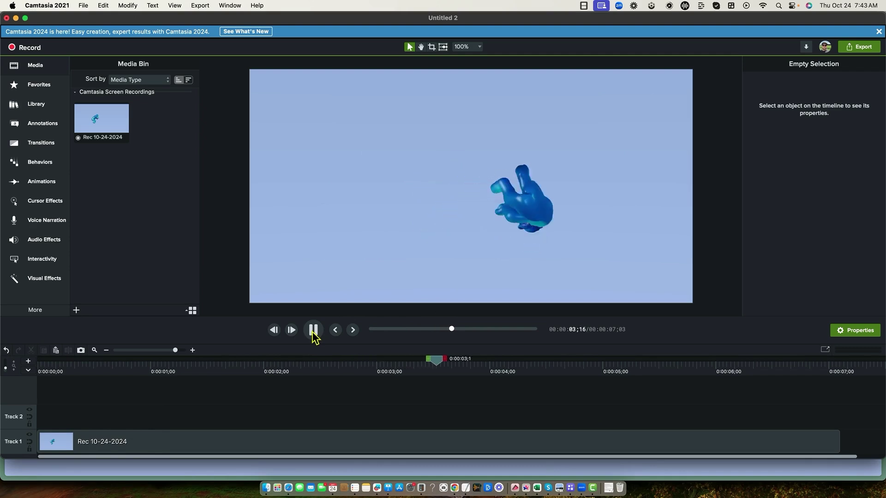
left_click(313, 333)
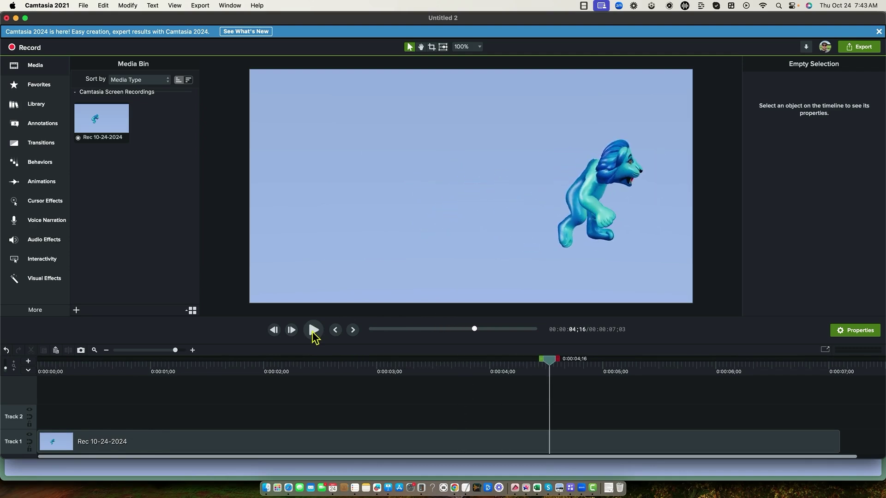
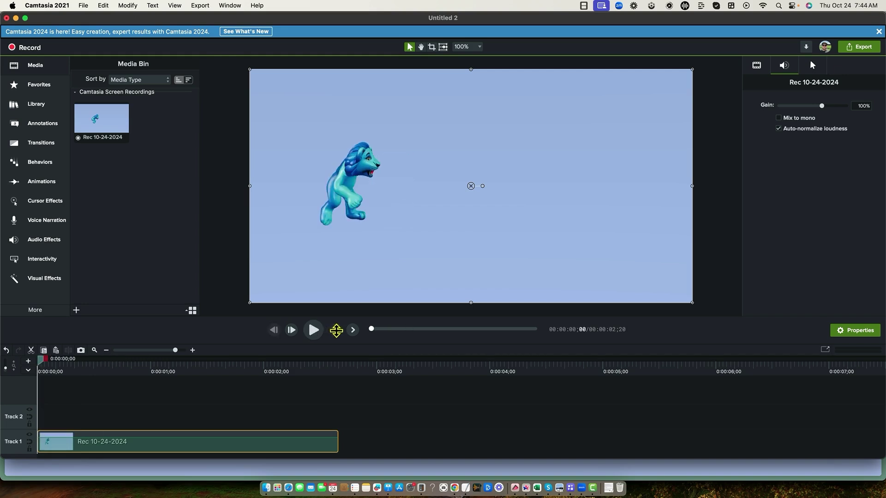
left_click(314, 329)
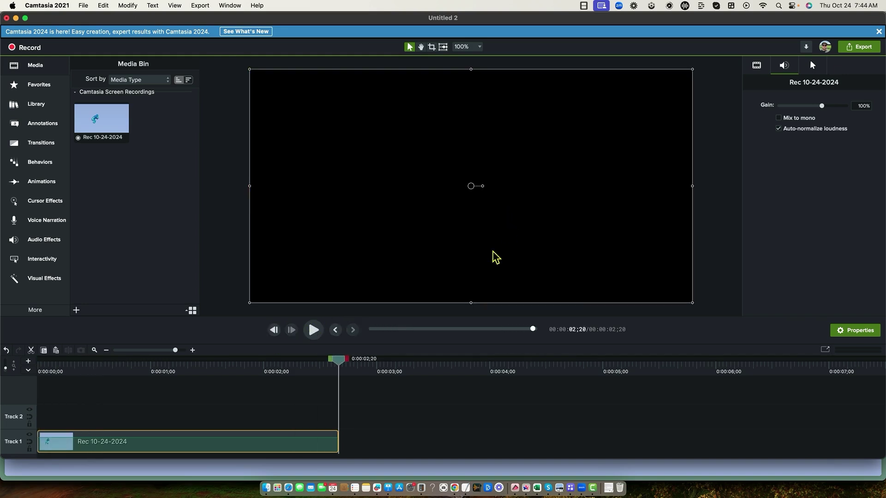
Step: Add a red speech bubble callout to Track 2 at 0:00:00;27 and place it in the canvas's upper-right area
left_click_drag(331, 359, 149, 364)
left_click(389, 421)
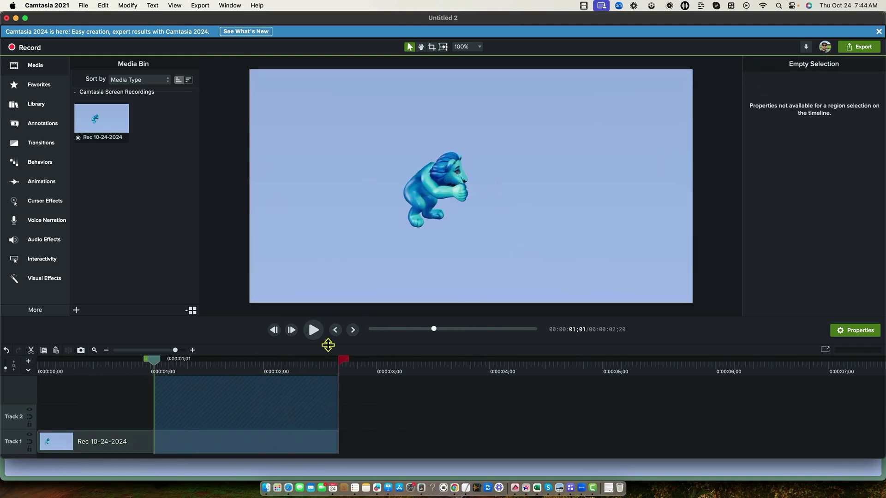
left_click(136, 449)
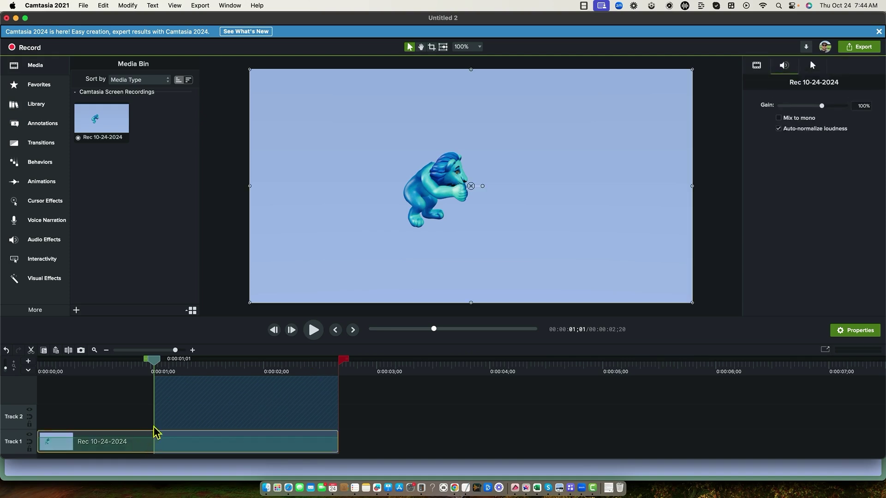
left_click(138, 365)
left_click(33, 123)
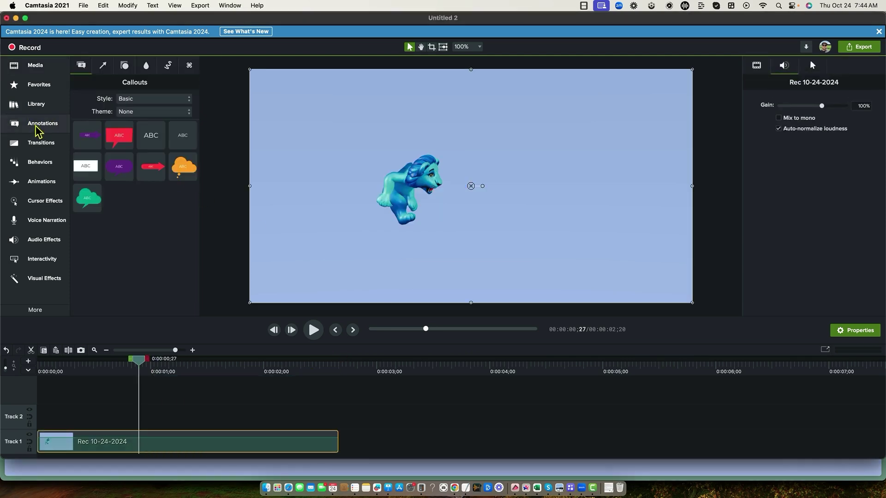
left_click_drag(121, 139, 141, 420)
left_click_drag(490, 194, 619, 137)
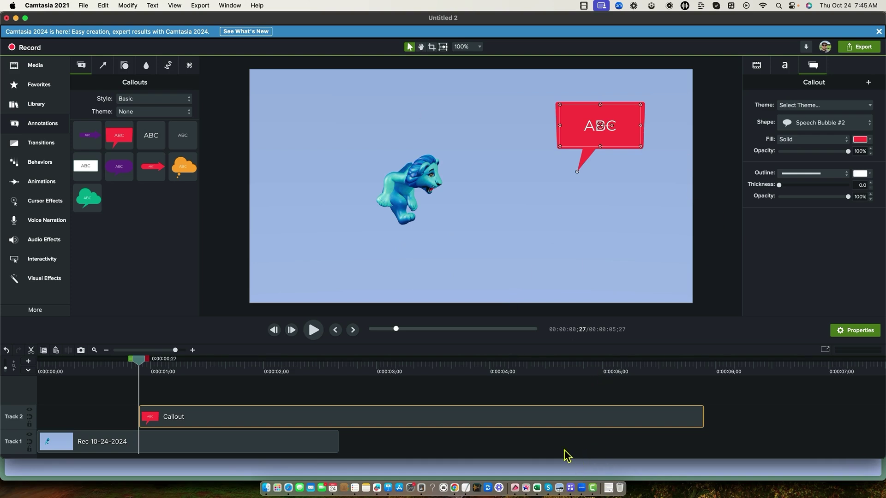
Step: Switch back to Tripo, close the lion model, review its prompt and generated variants, and return to the Create gallery
key("super+Tab")
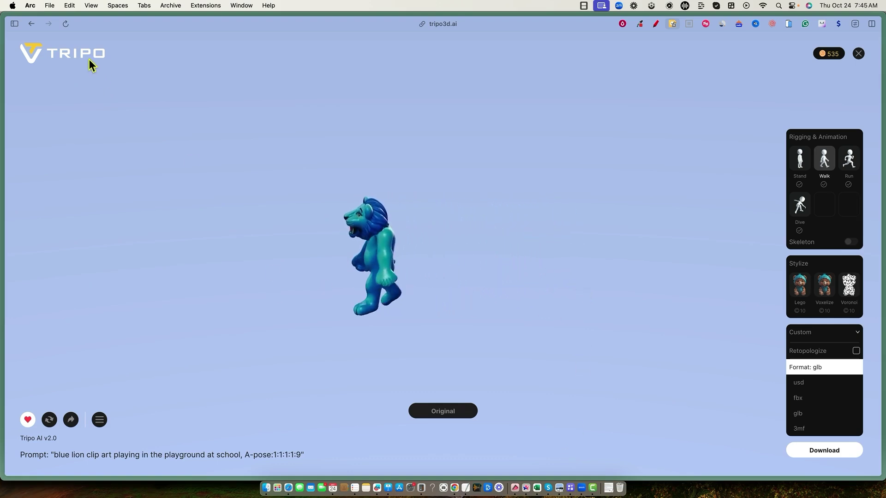
left_click(859, 54)
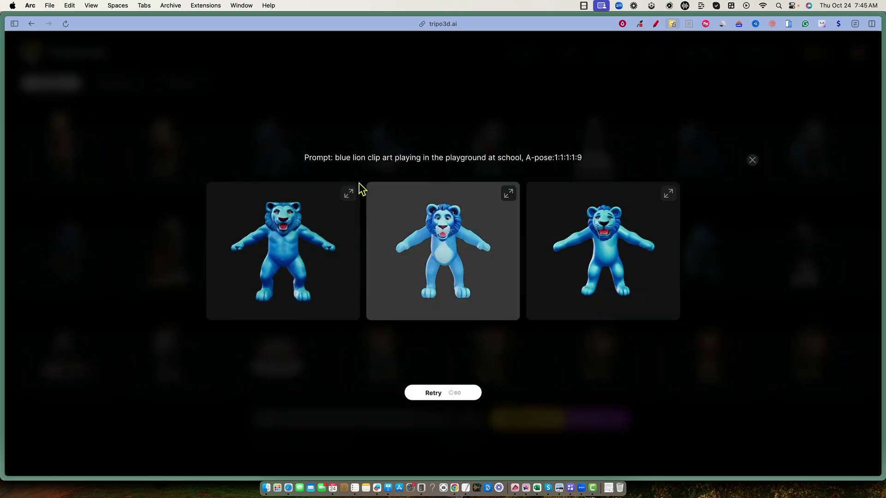
left_click_drag(337, 159, 617, 166)
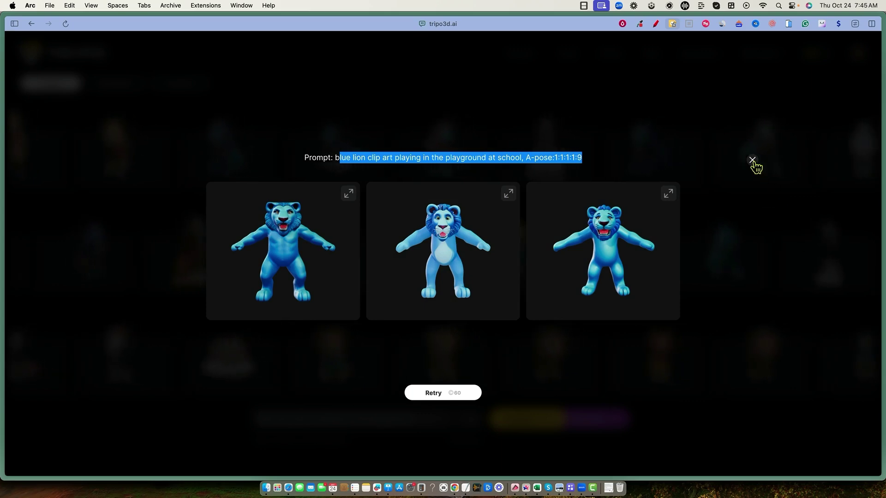
left_click(752, 160)
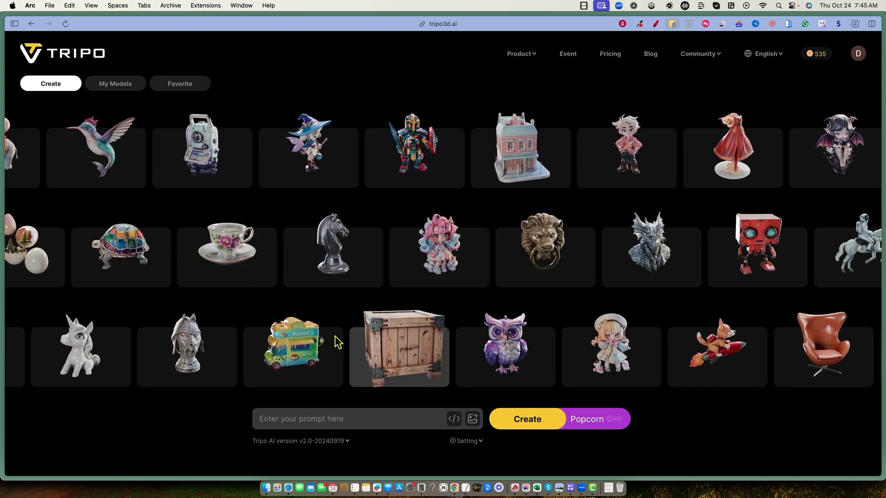
Step: Open the burger food truck model from the gallery and inspect its other side from above
left_click(369, 325)
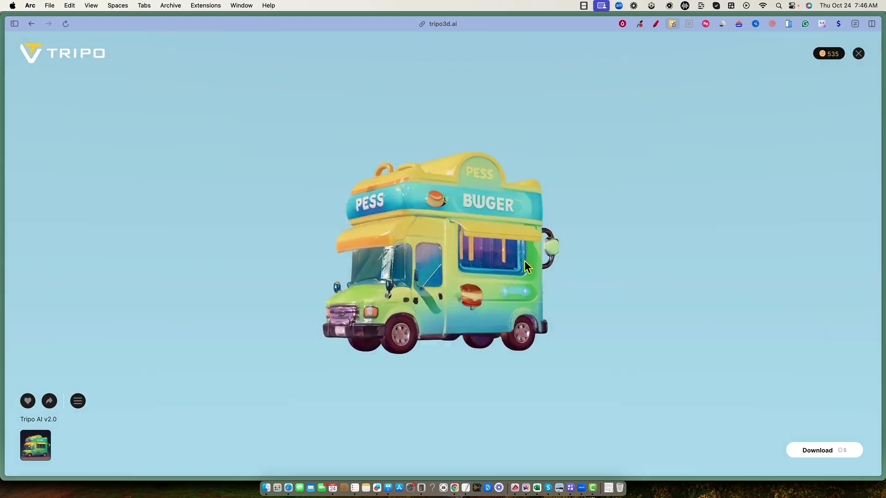
left_click_drag(621, 270, 667, 303)
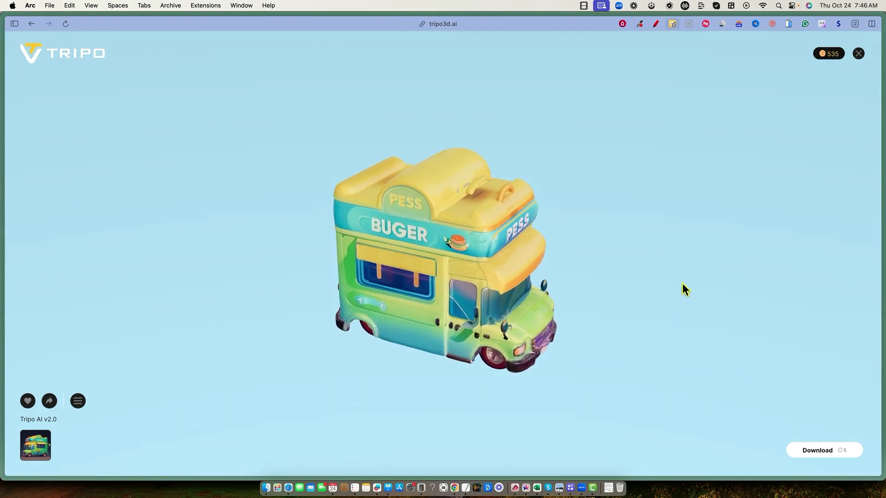
Step: Tilt the burger food truck model slightly and capture a screenshot of the area around it
left_click_drag(572, 358, 531, 337)
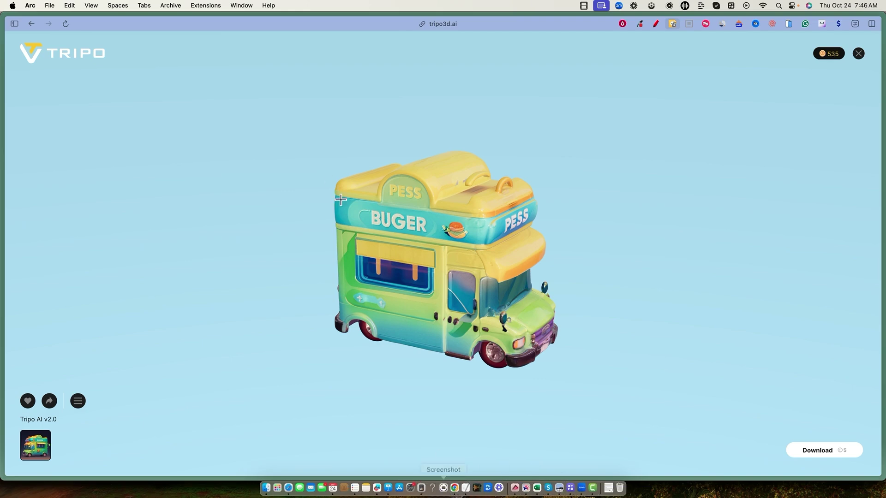
key("super+shift+5")
left_click_drag(295, 138, 595, 384)
left_click(529, 432)
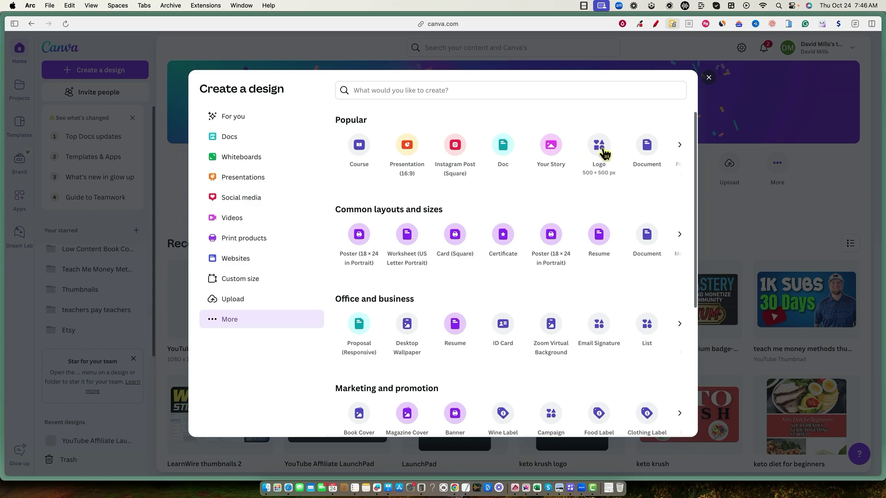
Step: Switch to Canva, create a 500 × 500 px Logo design and upload the new food truck screenshot from Pictures
left_click(599, 145)
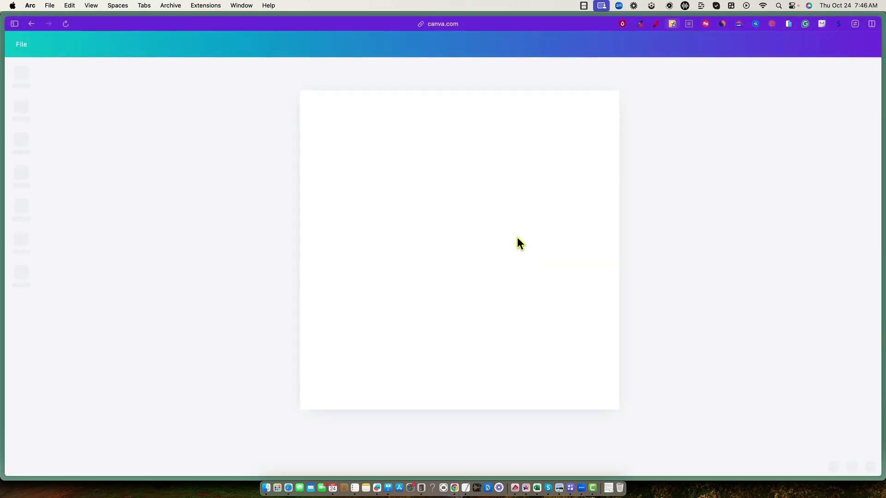
left_click(21, 207)
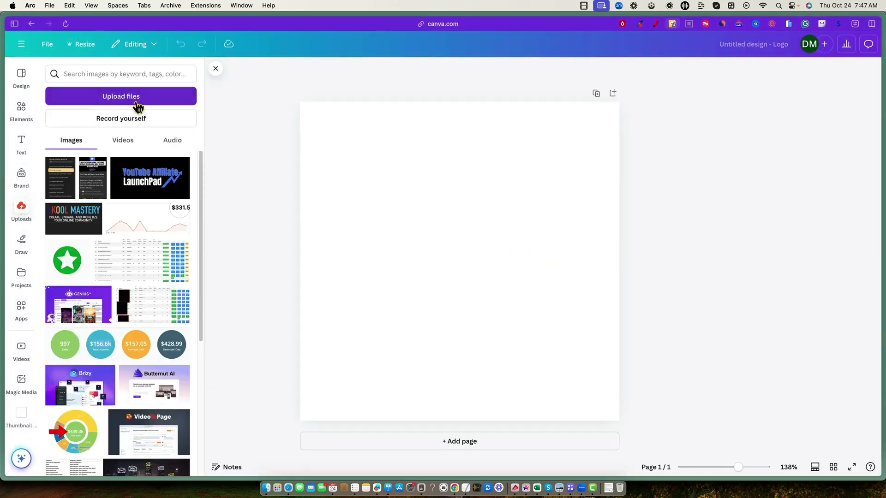
left_click(138, 102)
left_click(291, 210)
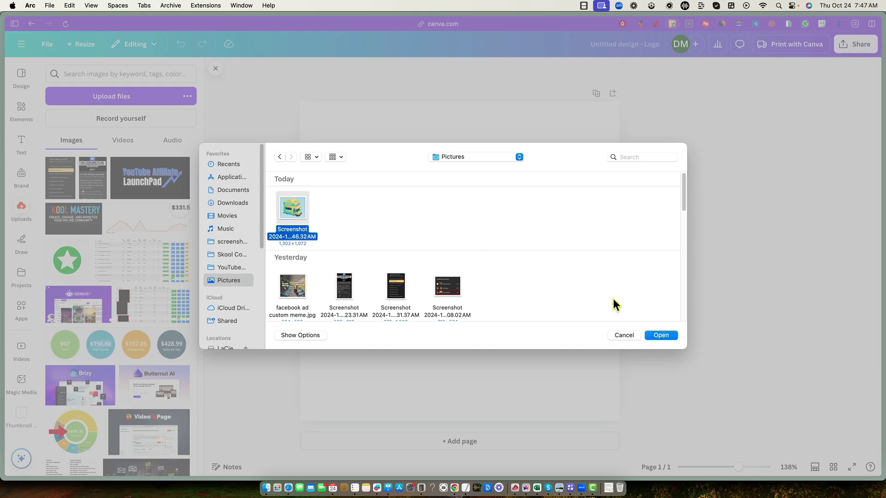
left_click(657, 336)
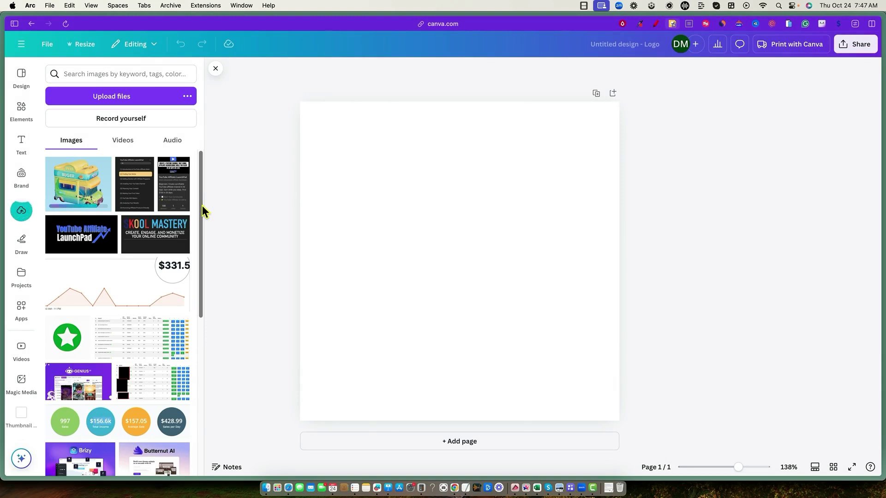
Step: Place the uploaded food truck image on the blank page and move it toward the page's upper part
left_click(69, 198)
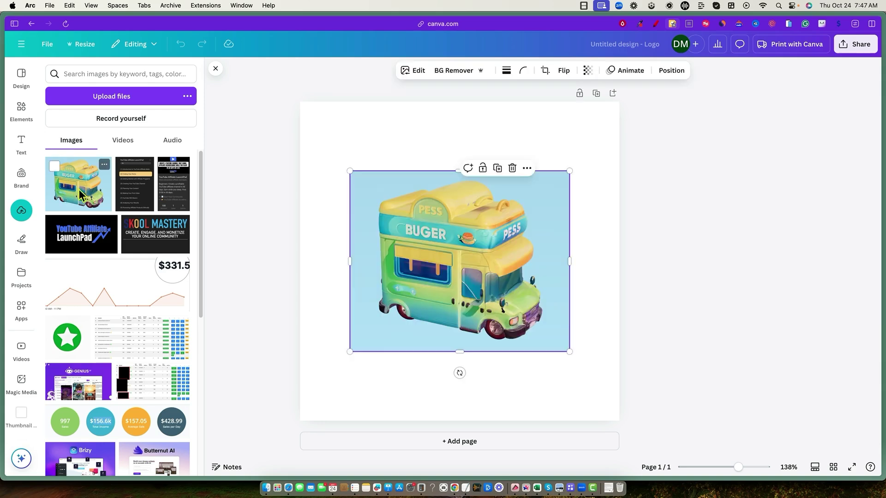
left_click(261, 134)
left_click(440, 265)
left_click_drag(440, 265, 440, 228)
left_click(527, 207)
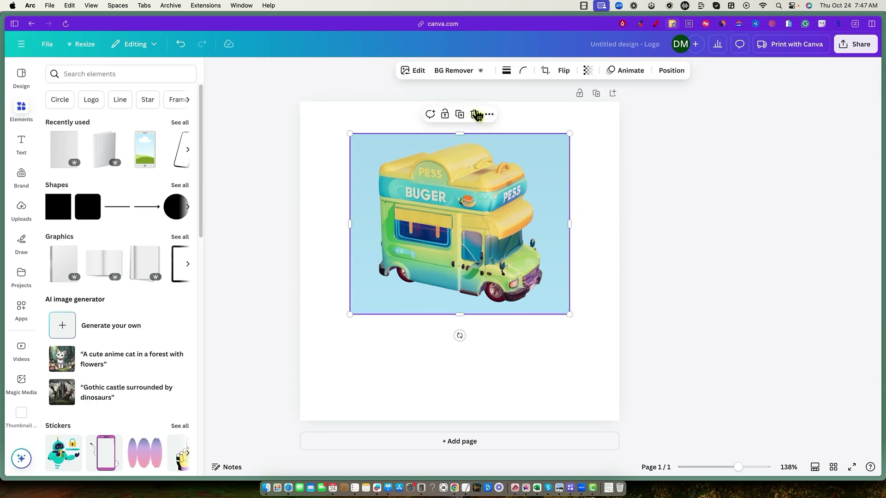
Step: Remove the food truck image's background, then move the cutout lower and enlarge it slightly
left_click(456, 70)
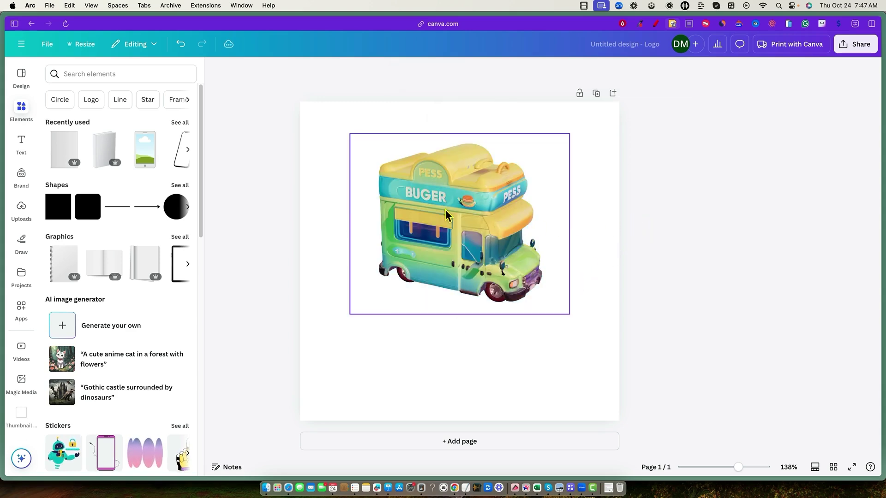
left_click_drag(450, 217, 459, 259)
mouse_move(579, 356)
left_mouse_down()
mouse_move(477, 272)
mouse_move(583, 391)
mouse_move(630, 415)
mouse_move(579, 370)
left_mouse_up()
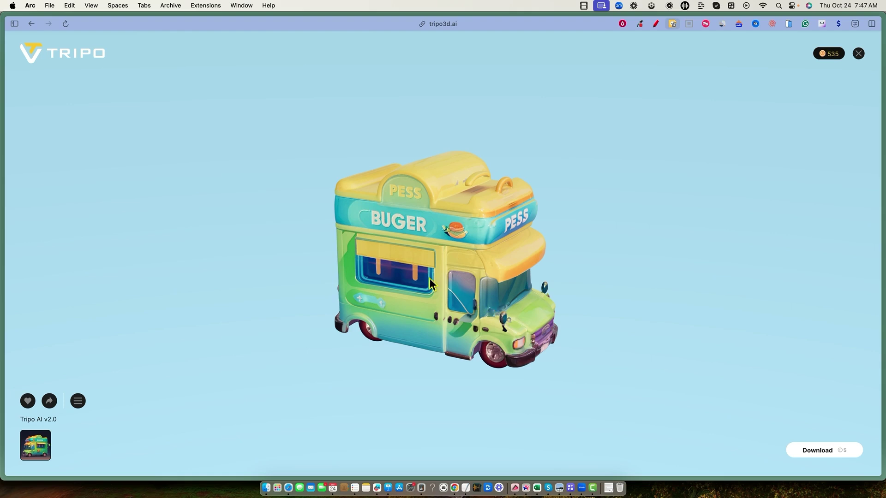
Step: Rotate the truck model in Tripo to its side view, then return to Canva and center the truck cutout lower on the page
left_click_drag(432, 300, 487, 280)
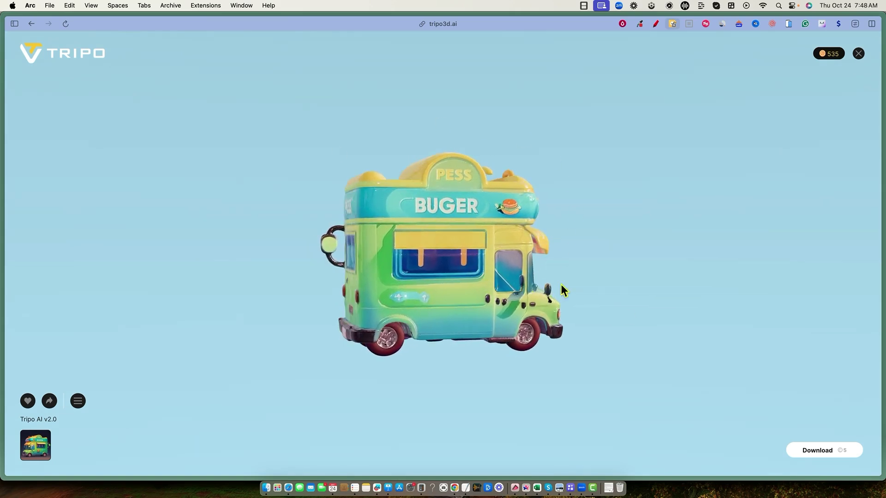
key("ctrl+Tab")
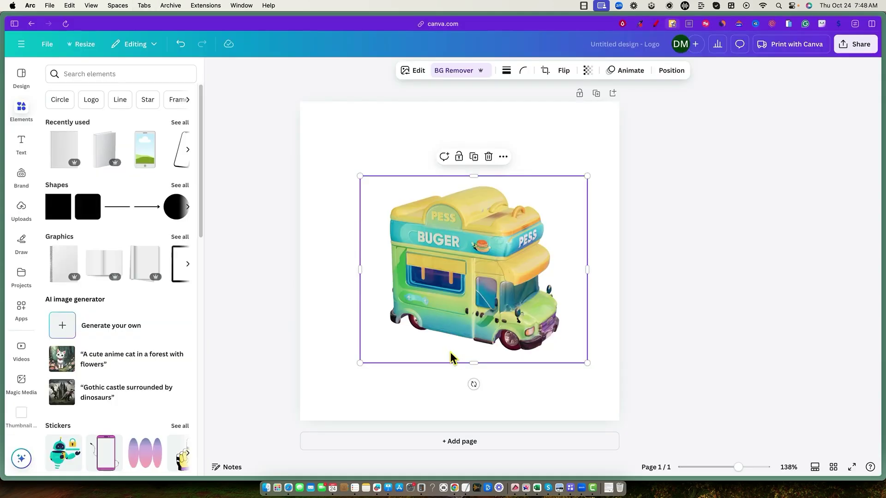
left_click_drag(481, 269, 475, 289)
left_click(285, 221)
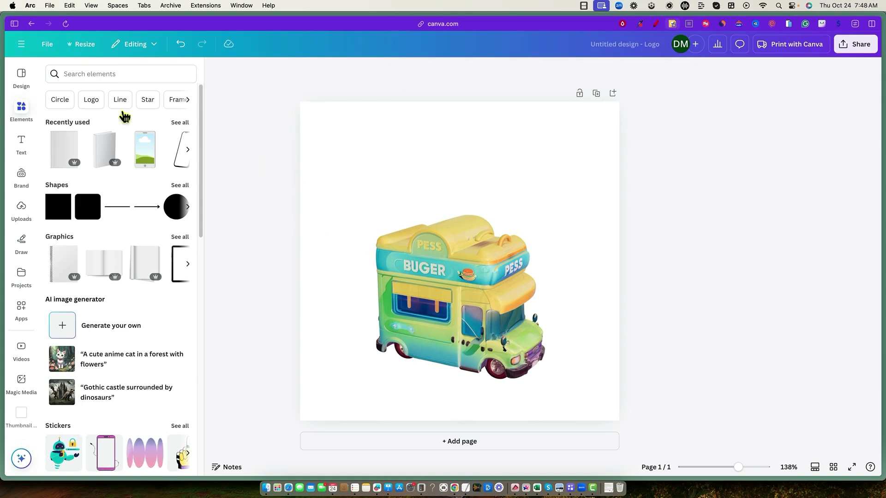
Step: Add a heading reading "Dave’s Burgers" on two lines and place it above the food truck
left_click(21, 141)
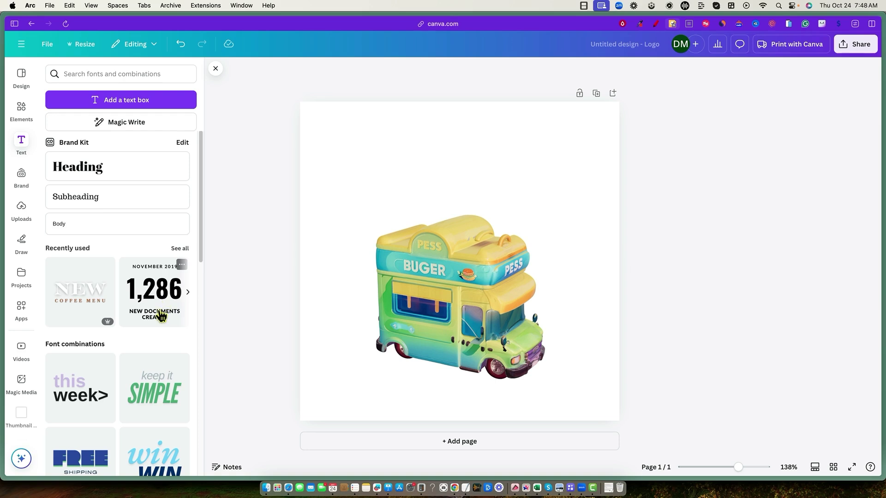
left_click(88, 167)
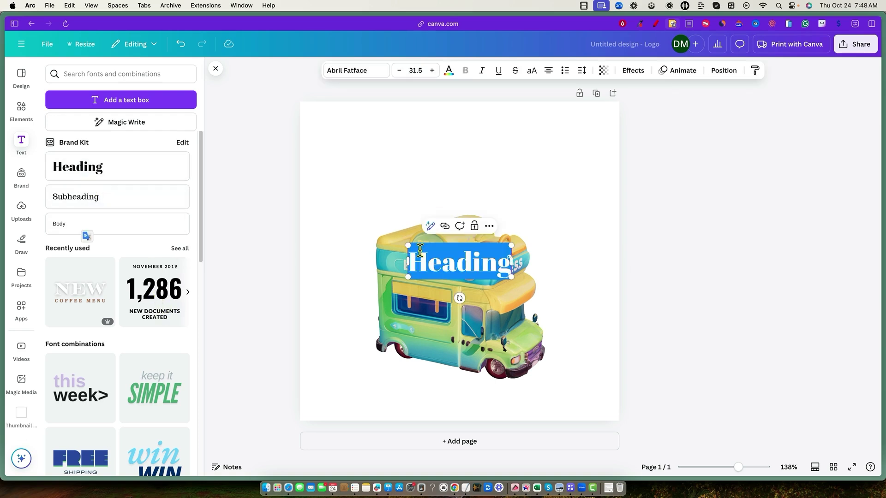
type("Dave’s Burgers")
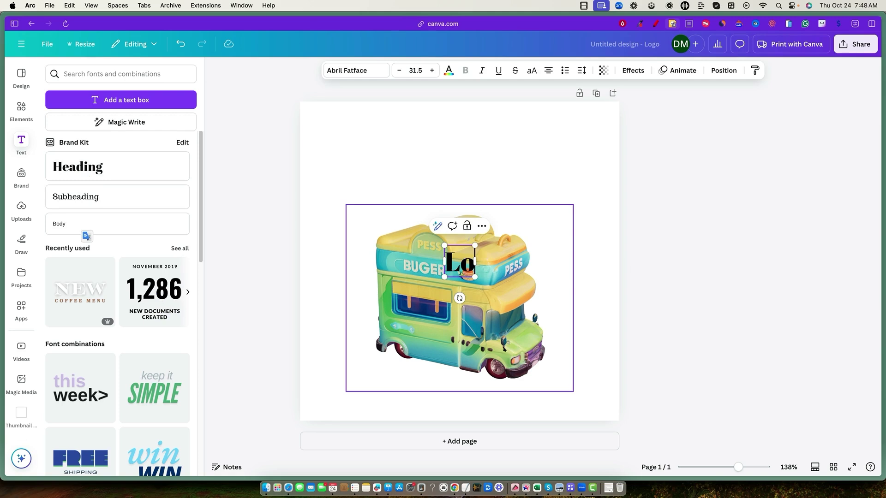
left_click(579, 299)
left_click_drag(474, 277, 467, 182)
Step: Set the heading's font to Dingos Stamp and tighten its line spacing so both lines clear the truck
double_click(467, 181)
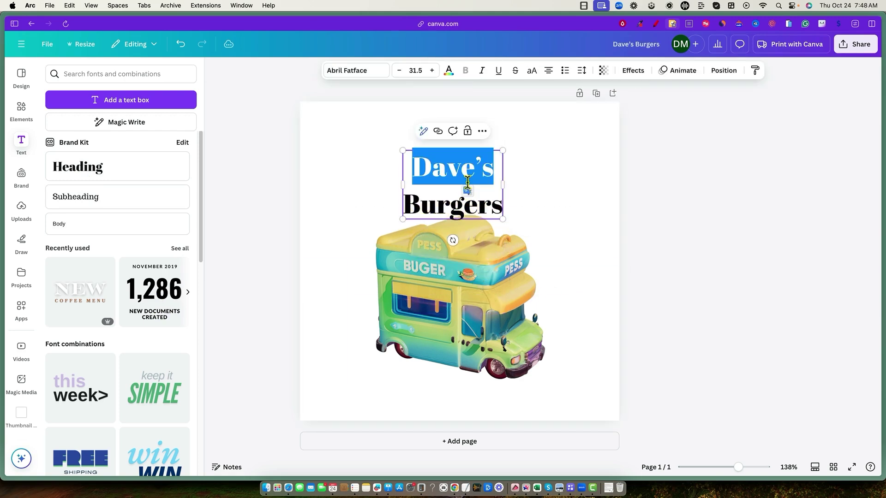
left_click(367, 73)
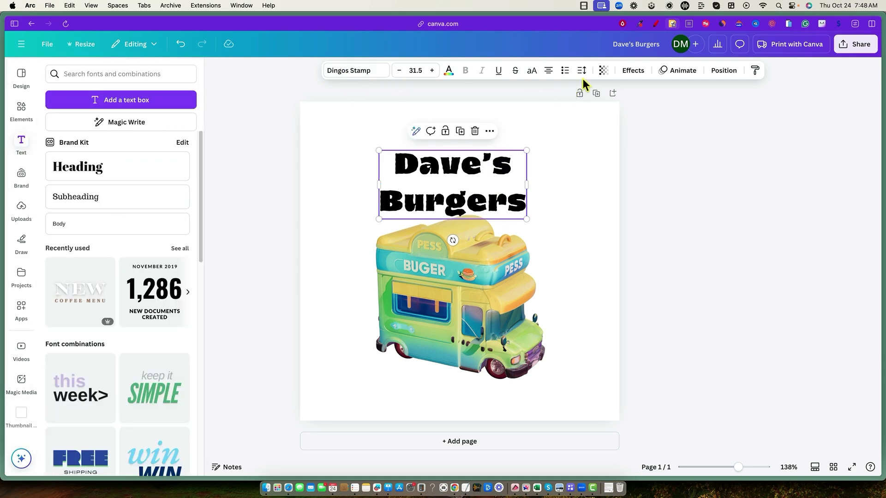
left_click(582, 70)
left_click_drag(567, 147, 551, 144)
left_click(496, 213)
left_click(508, 198)
left_click(506, 192)
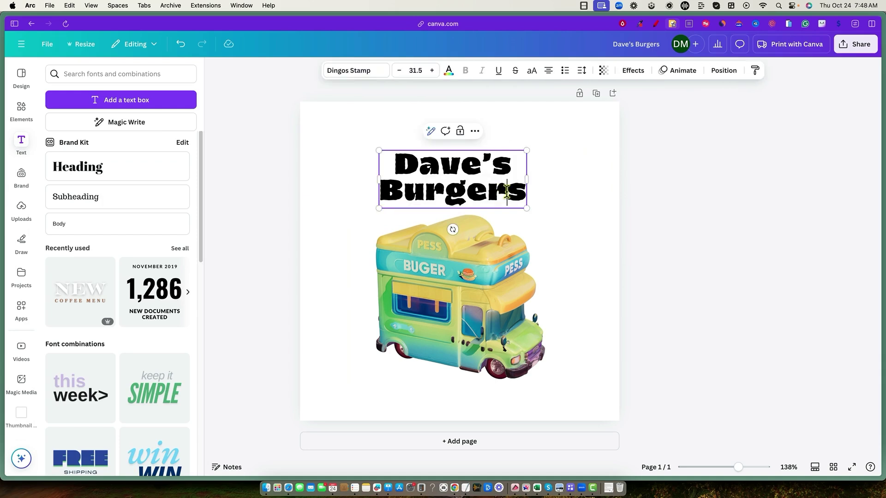
Step: Sample the green on the food truck's side with the browser's color picker extension
left_click(598, 205)
left_click(638, 24)
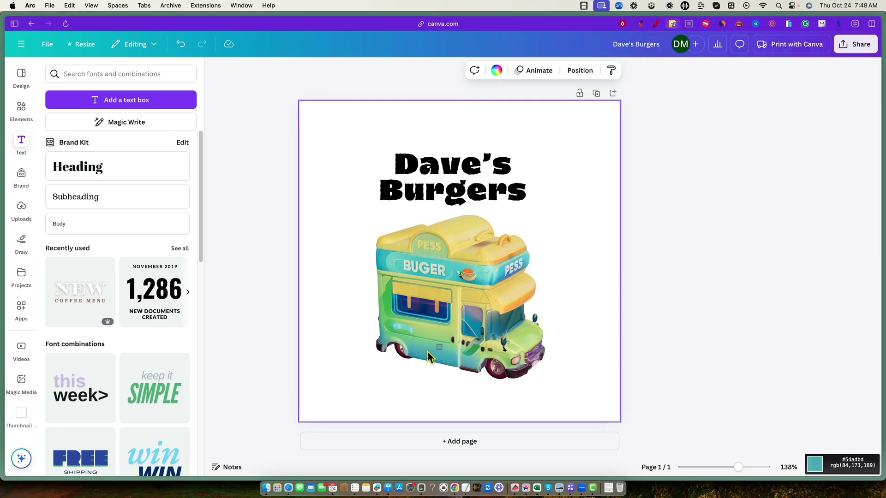
left_click(392, 309)
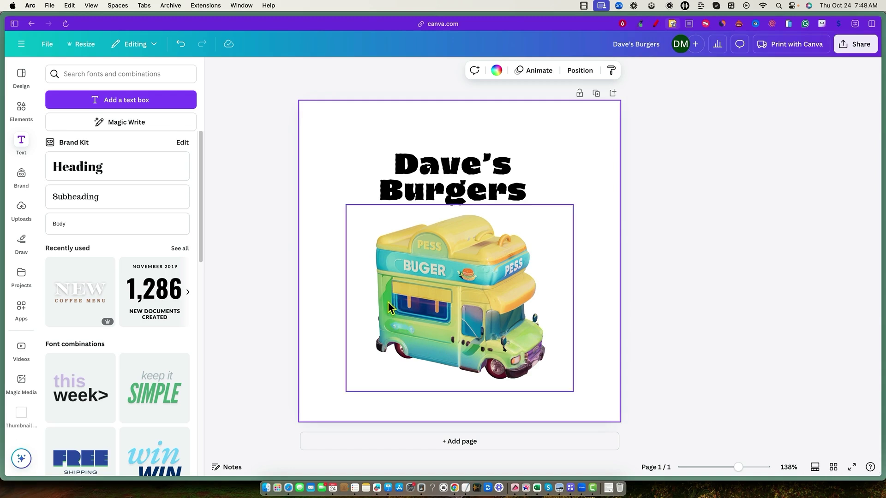
Step: Color the heading's first line, "Dave’s", green with hex value #44B34D
left_click(525, 191)
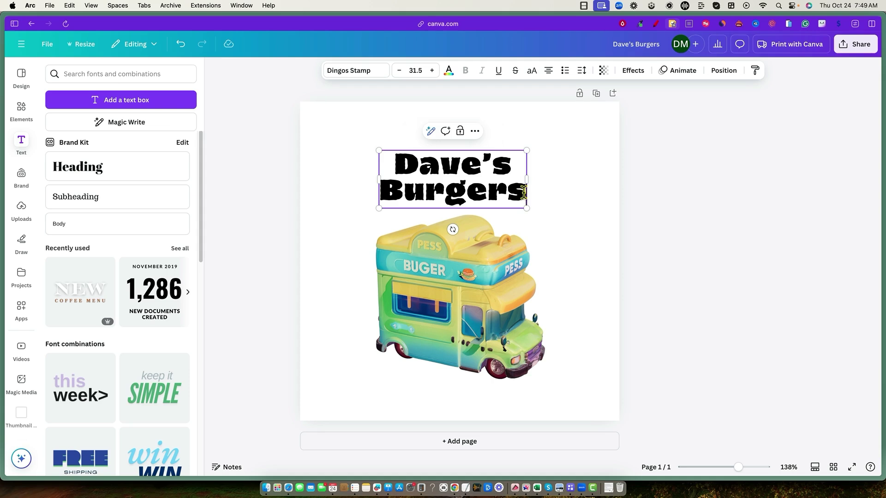
left_click_drag(520, 173, 399, 163)
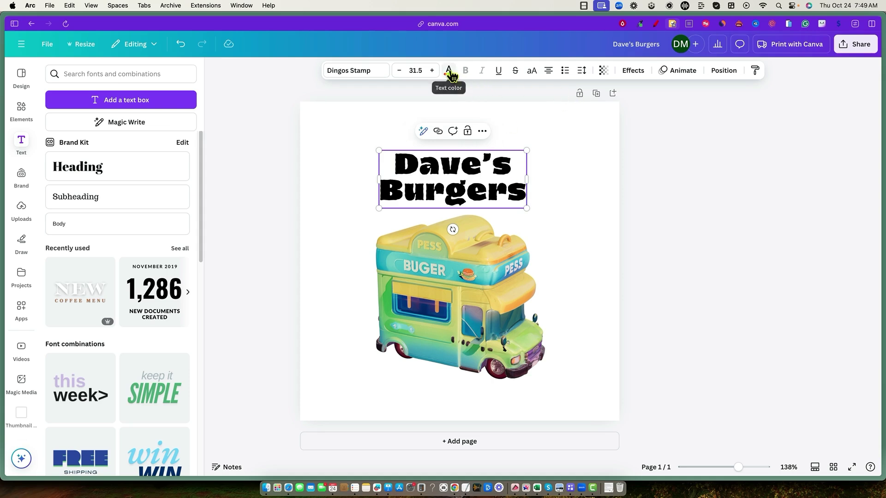
left_click(448, 70)
left_click(56, 143)
type("#44B245")
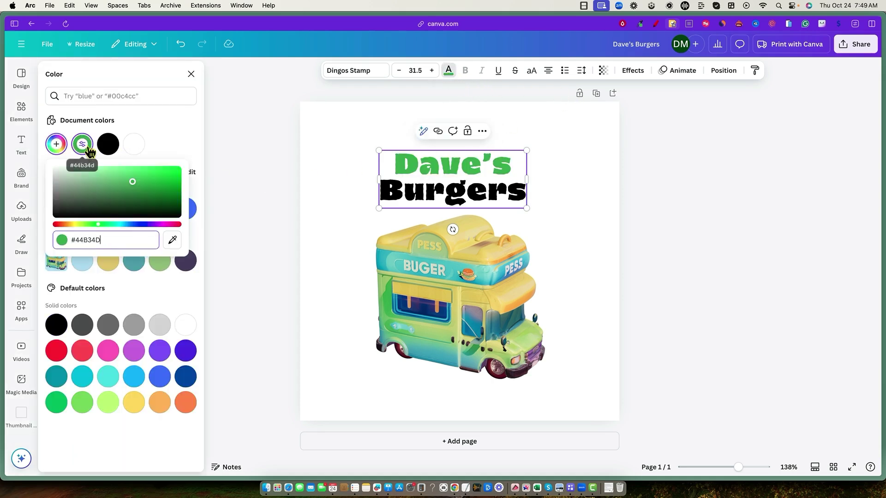
Step: Color the word "Burgers" with a teal sampled from the food truck's upper sign band
left_click(533, 198)
double_click(499, 192)
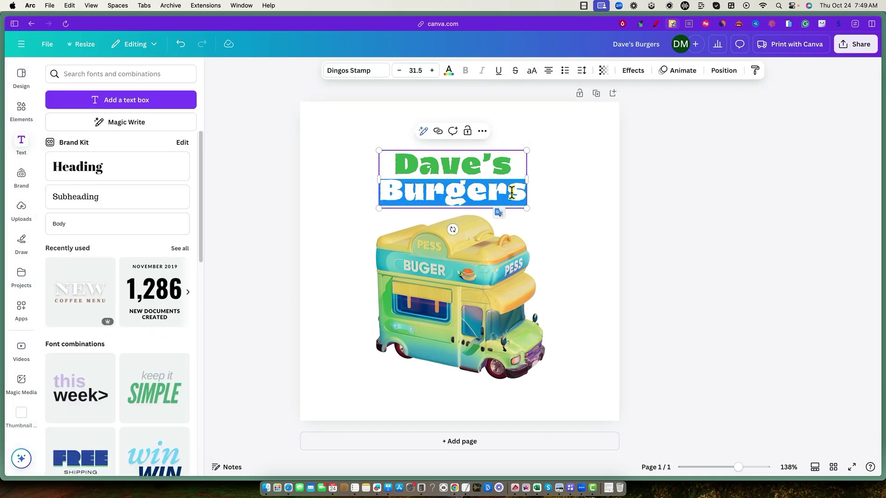
left_click(449, 71)
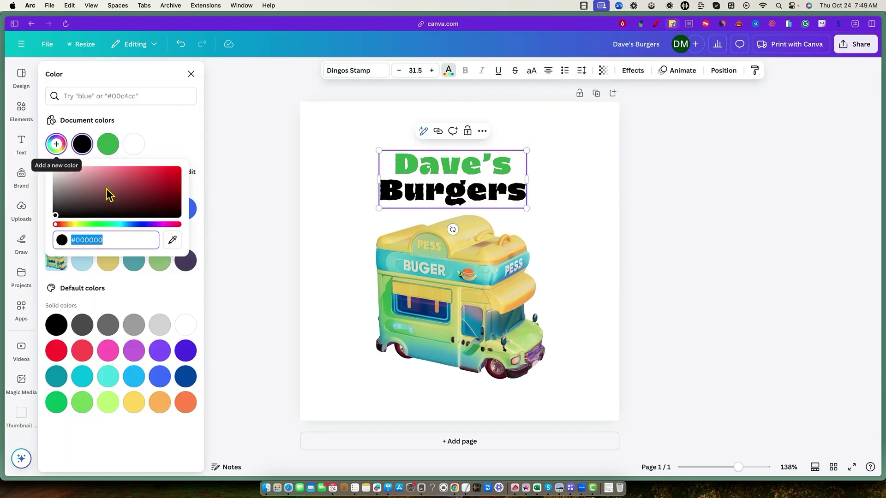
left_click(172, 239)
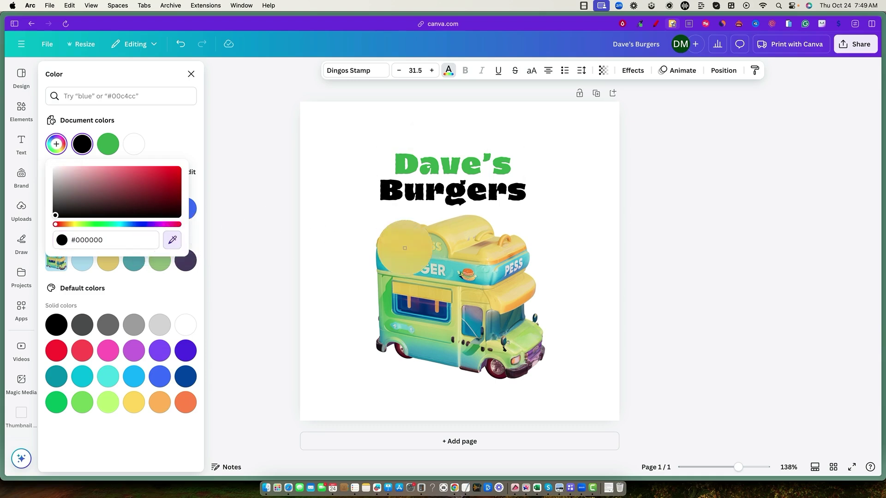
left_click(378, 257)
Step: Enlarge the two-line heading, center it near the page's upper edge, and nudge the food truck slightly lower
left_click(579, 182)
left_click_drag(501, 183, 508, 194)
left_click_drag(532, 161, 625, 126)
left_click_drag(545, 174, 488, 188)
left_click(455, 297)
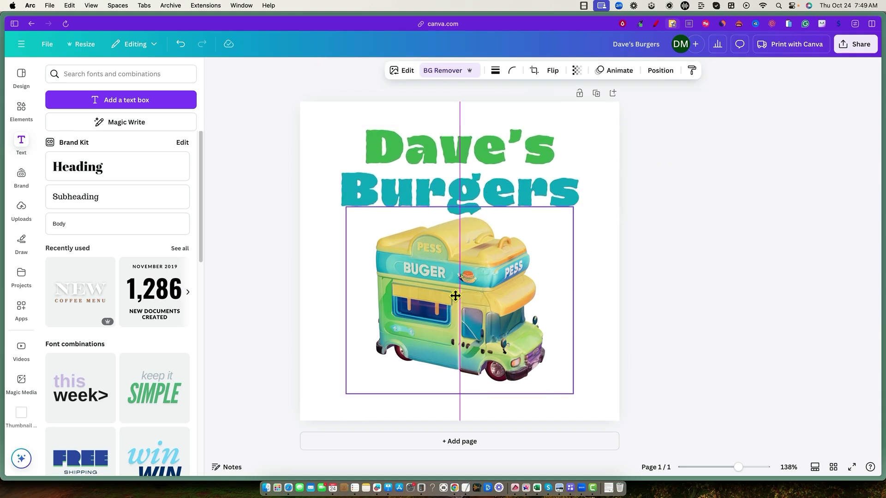
Step: Switch back to Tripo, view the food truck's underside, and close the model
key("ctrl+Tab")
key("ctrl+Tab")
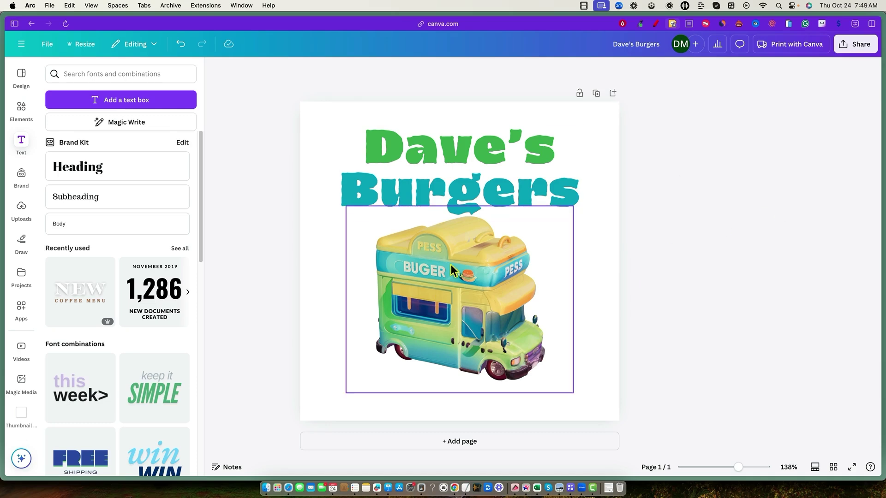
key("ctrl+Tab")
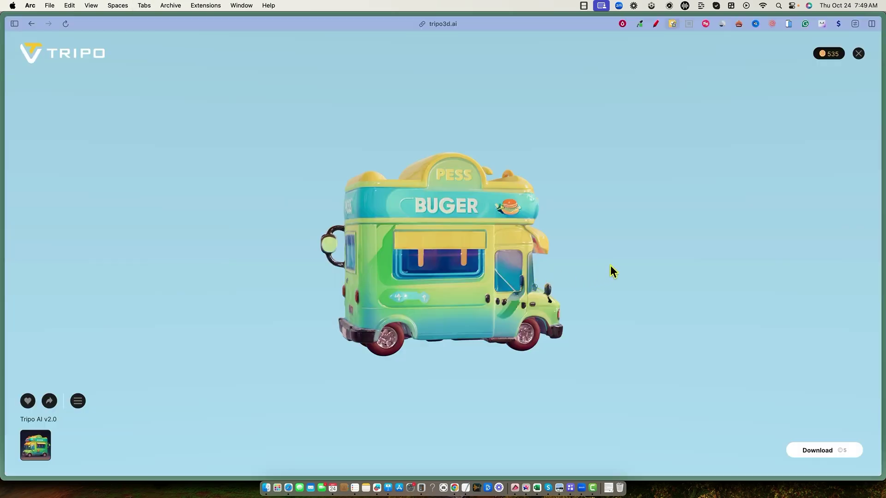
left_click_drag(452, 279, 447, 254)
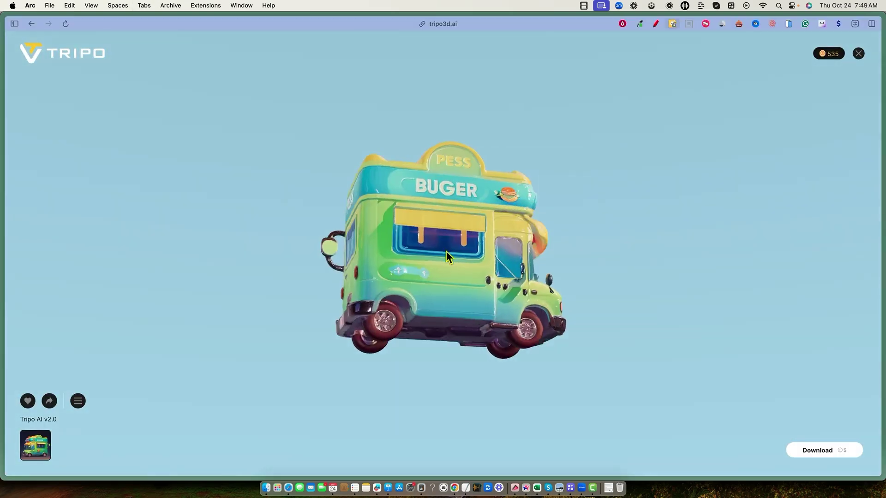
left_click(858, 55)
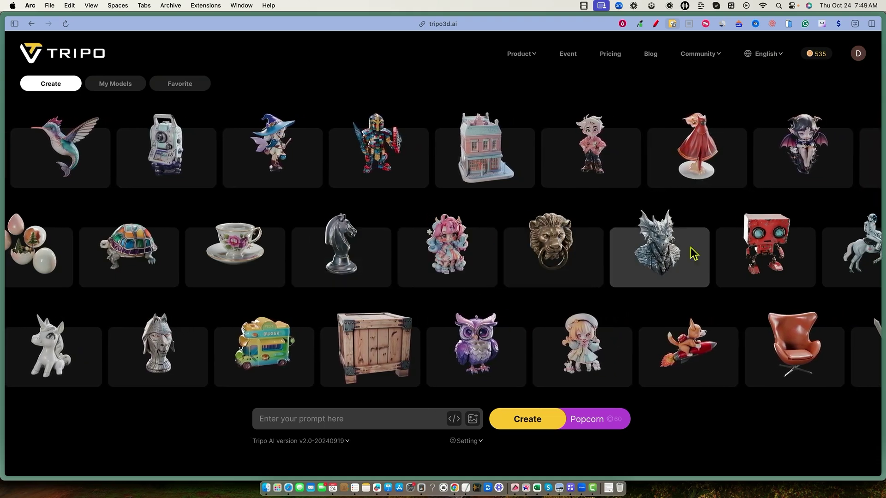
Step: Open the red robot model from the gallery, inspect it from above, and return to the gallery
left_click(781, 253)
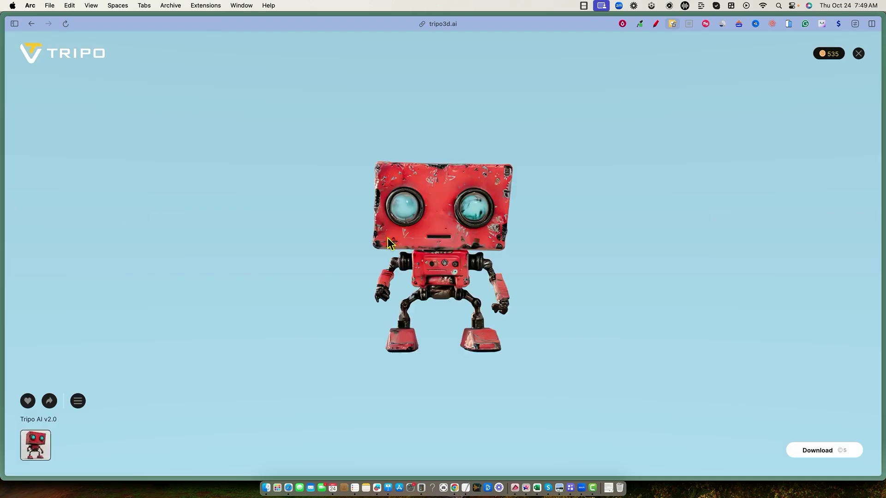
left_click_drag(451, 226, 701, 146)
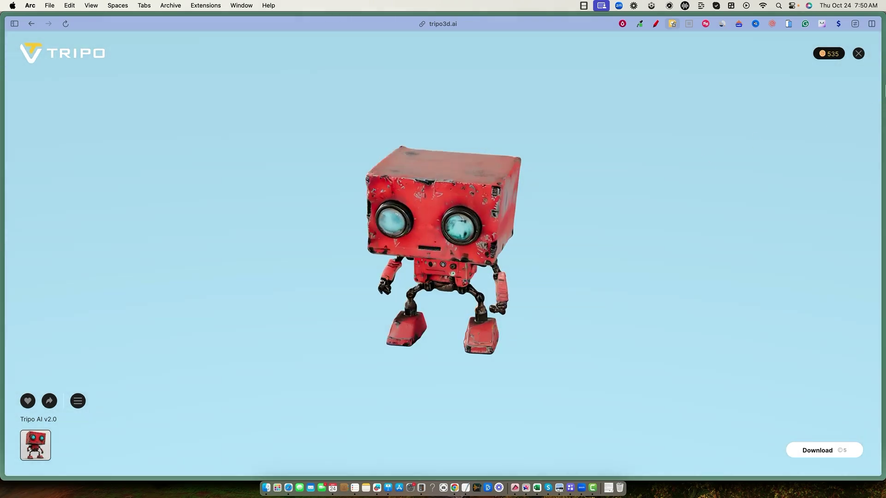
left_click(859, 54)
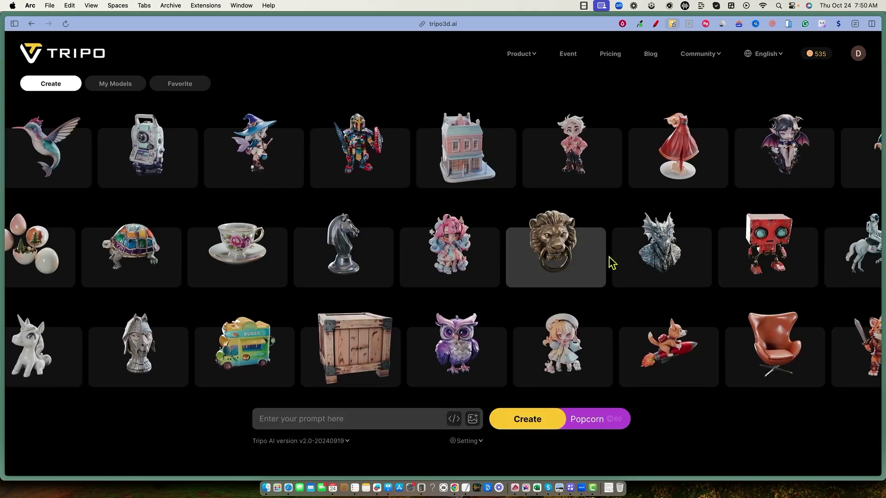
Step: Open Tripo's pricing page and examine the Basic, Professional and Premium plans, the community links, and the Enterprise and extra-credits sections
left_click(611, 54)
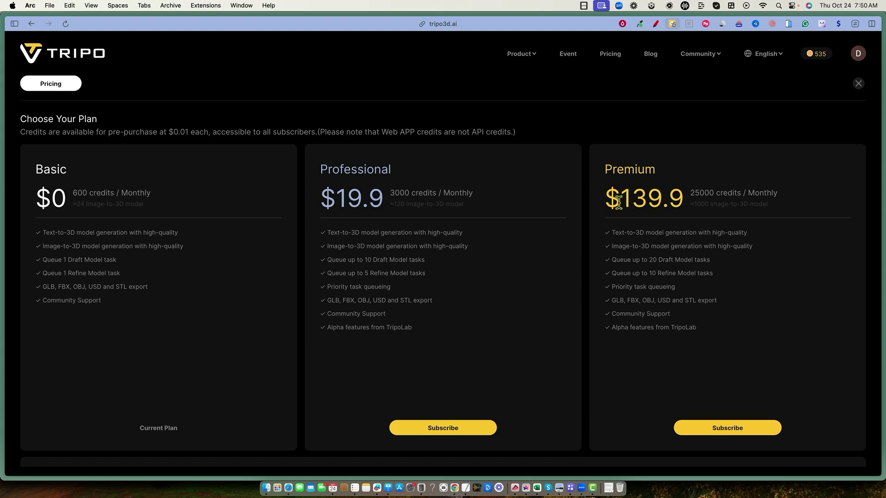
left_click_drag(606, 199, 765, 213)
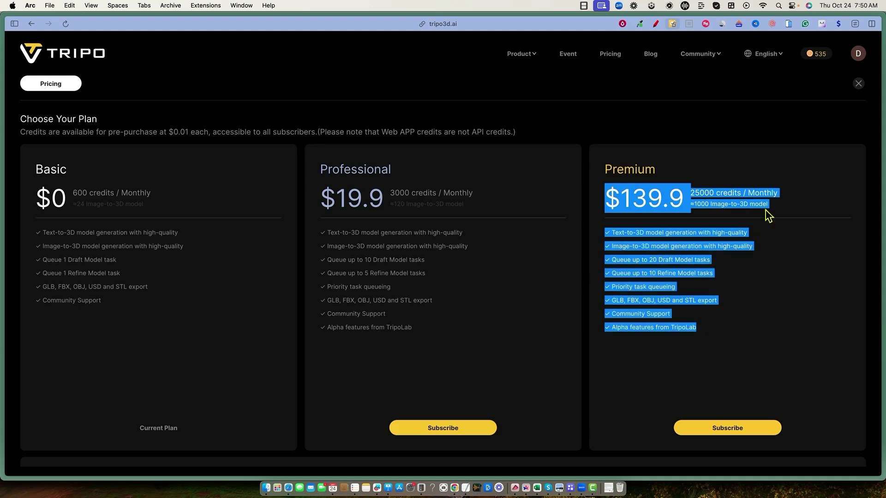
left_click(753, 158)
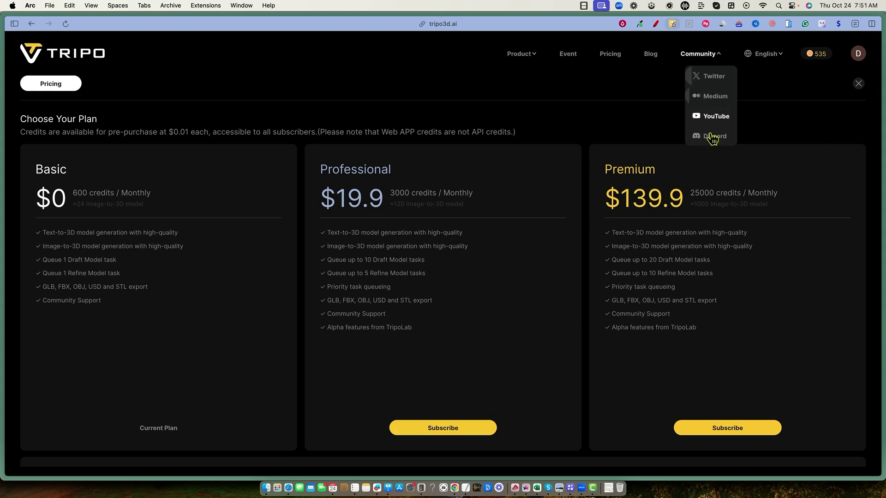
mouse_move(701, 54)
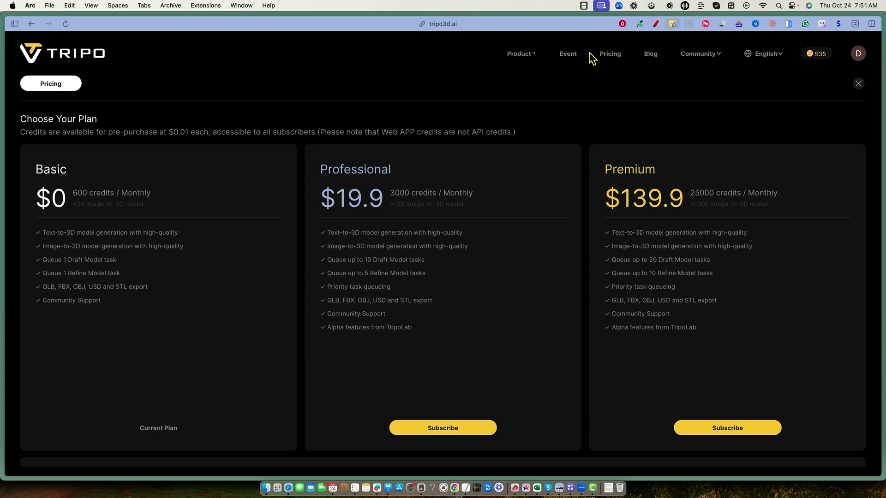
scroll(775, 272, "down", 2)
scroll(768, 231, "up", 2)
scroll(759, 221, "down", 4)
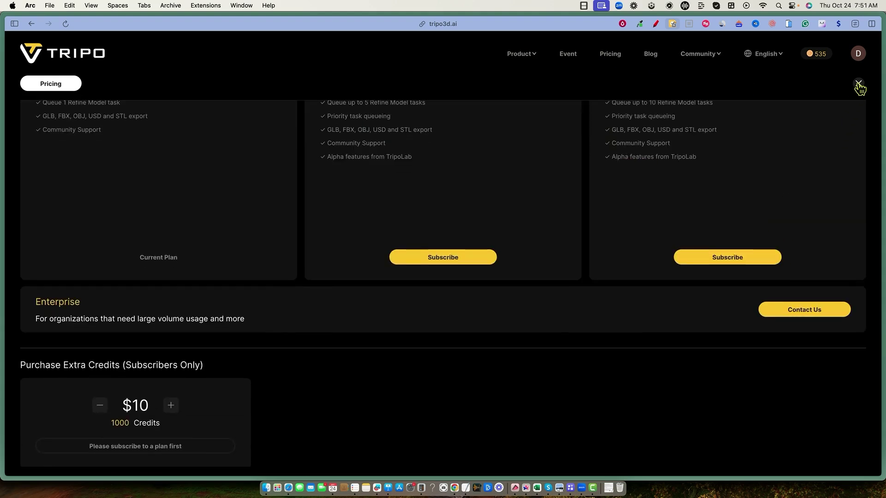
scroll(261, 358, "down", 1)
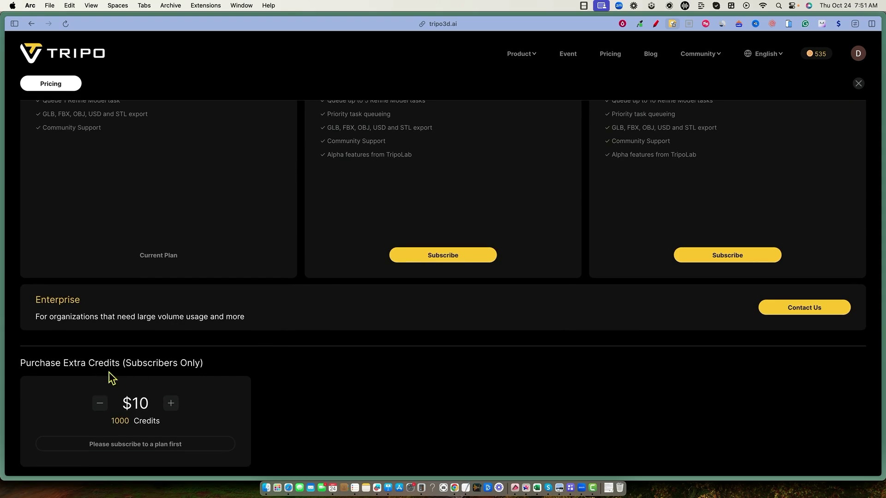
scroll(335, 234, "up", 4)
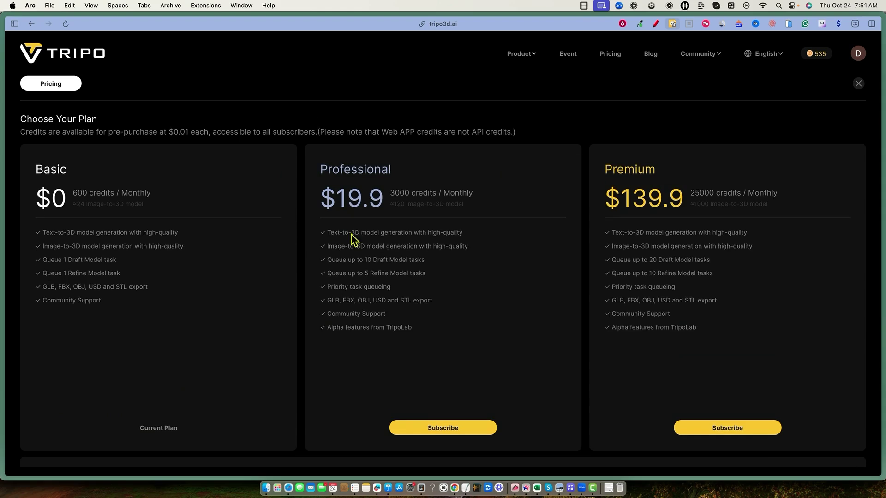
Step: Try different extra-credit purchase amounts, ending at $20 for 2000 credits, and close the pricing page
scroll(427, 328, "down", 4)
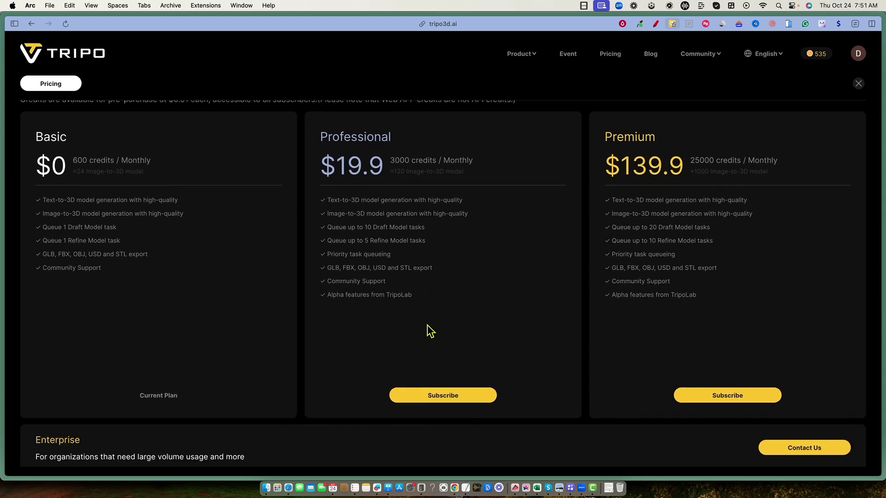
left_click(171, 404)
left_click(171, 404)
left_click(170, 404)
left_click(171, 404)
left_click(100, 404)
left_click(100, 404)
left_click(100, 404)
left_click(99, 404)
left_click(100, 404)
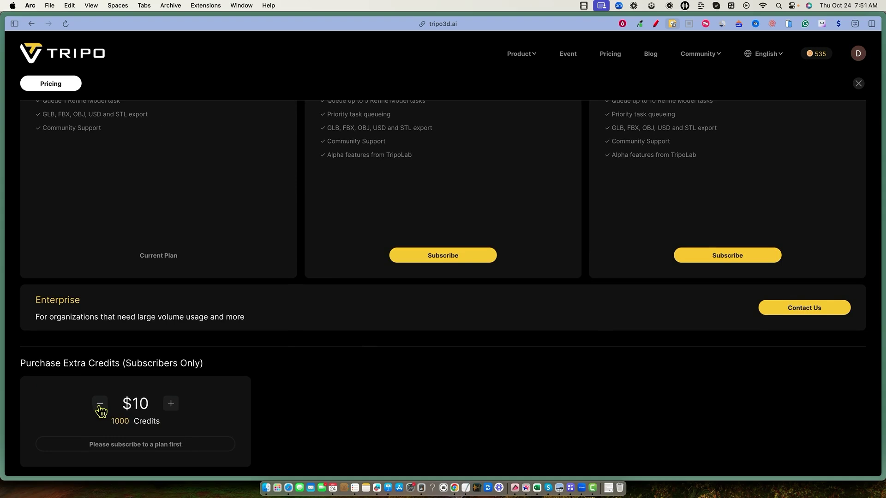
left_click(171, 404)
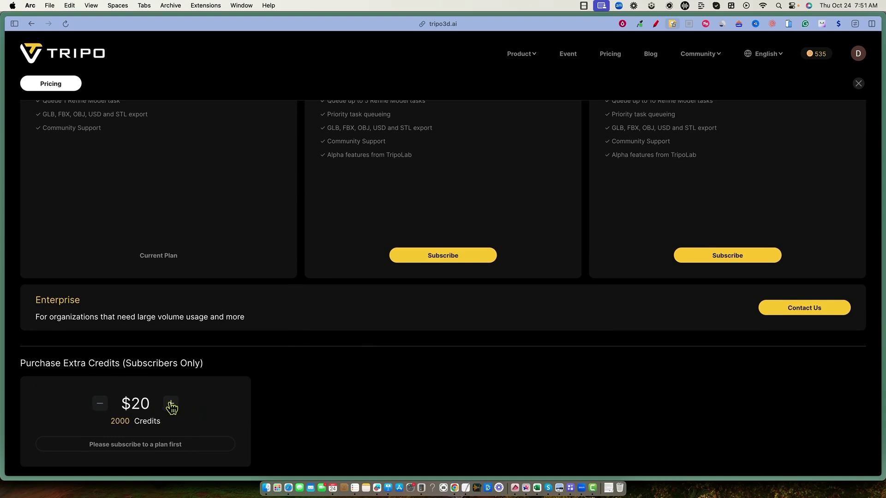
scroll(553, 360, "up", 5)
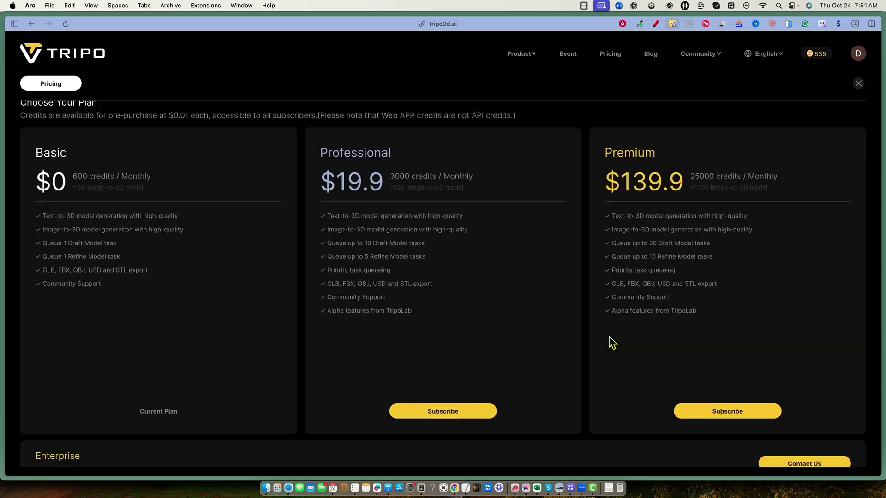
left_click(858, 83)
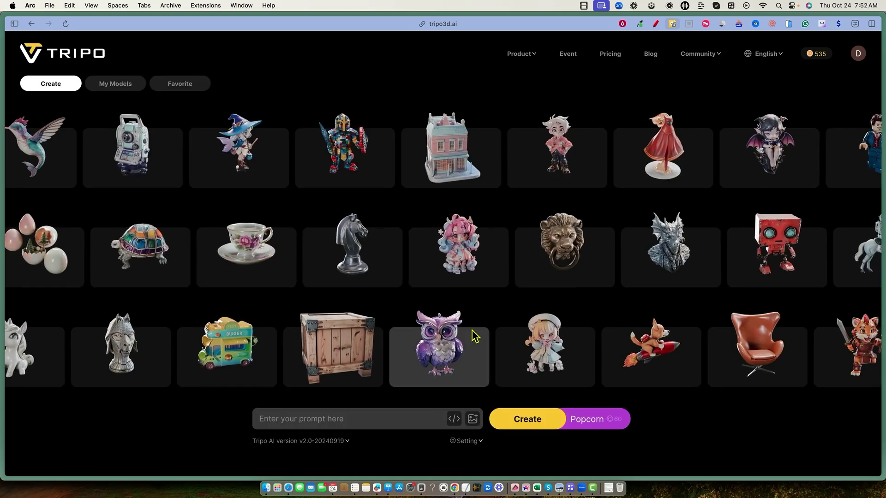
Step: Open the wooden crate model from the gallery, rotate it to inspect its top and sides, and close it
left_click(333, 351)
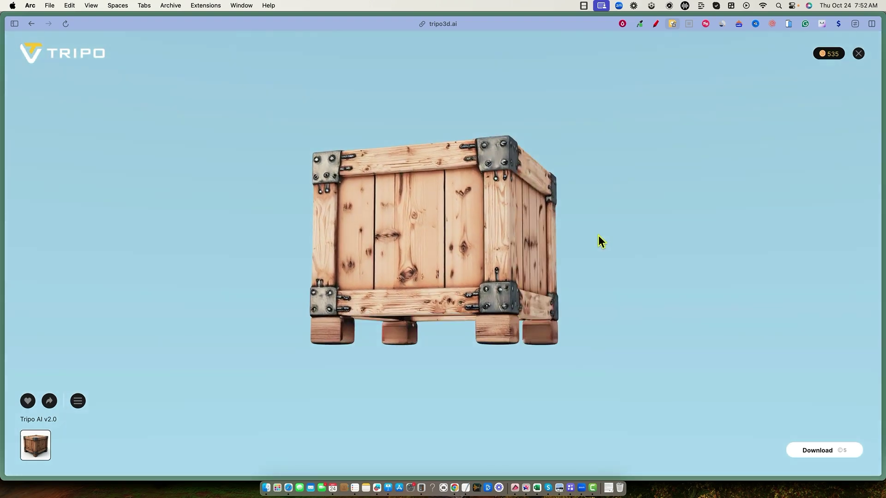
mouse_move(605, 244)
left_mouse_down()
mouse_move(613, 277)
mouse_move(534, 277)
mouse_move(522, 229)
mouse_move(574, 227)
mouse_move(587, 247)
left_mouse_up()
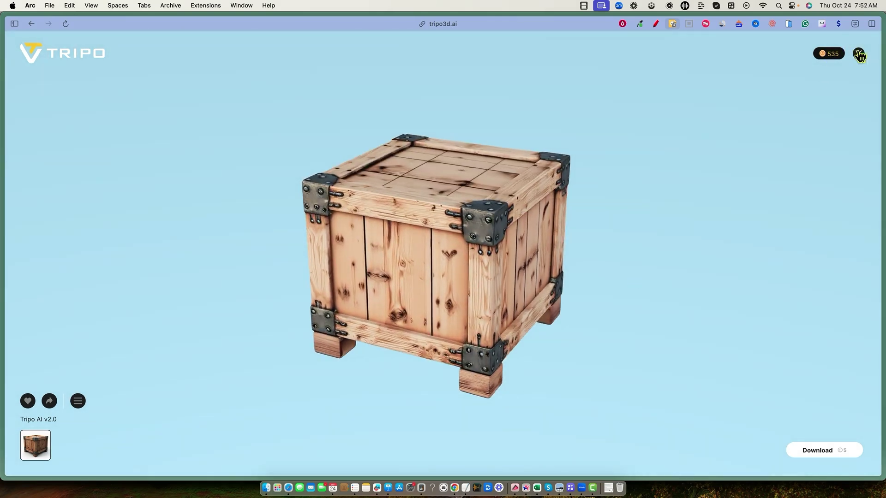
left_click(857, 54)
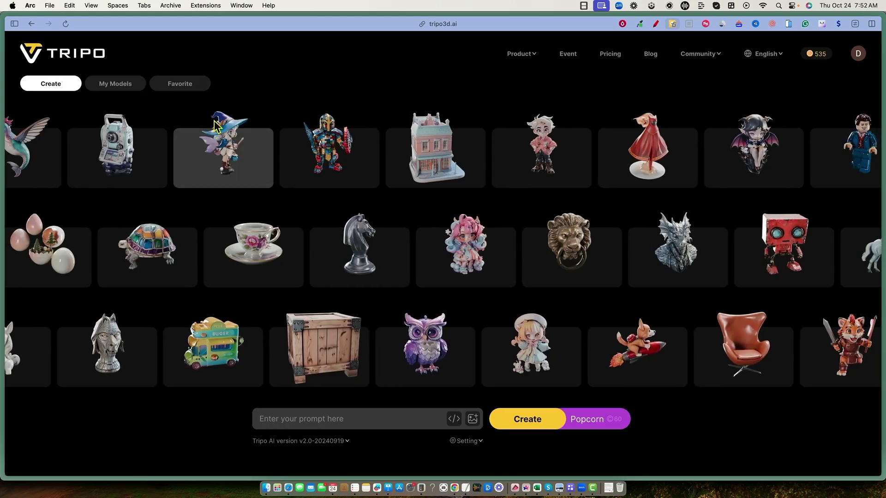
Step: View the saved models and the favorite models, and return to the creation gallery
left_click(134, 86)
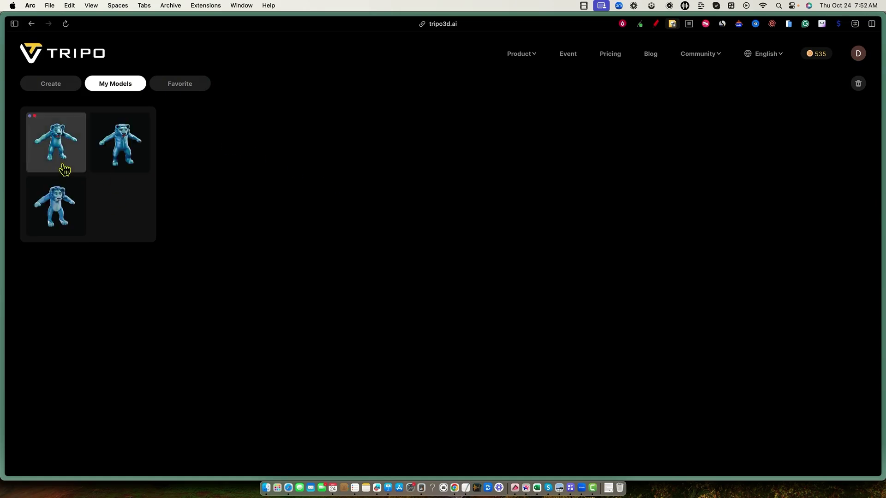
left_click(189, 86)
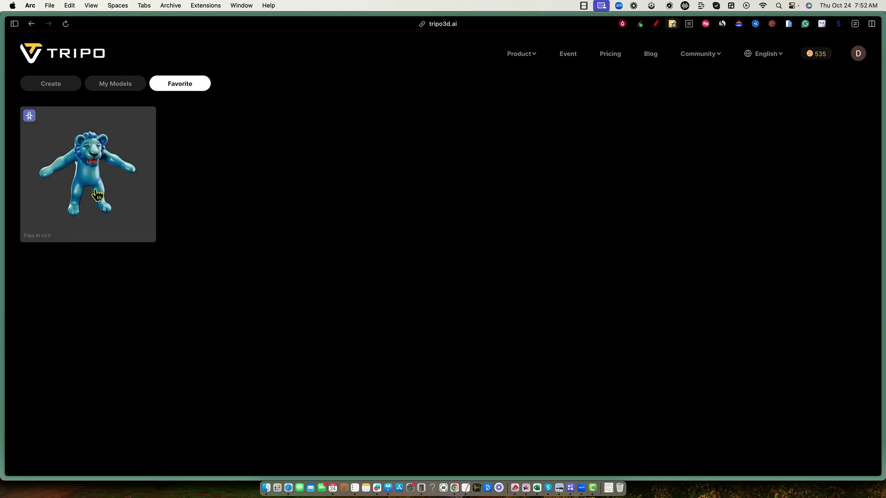
left_click(70, 90)
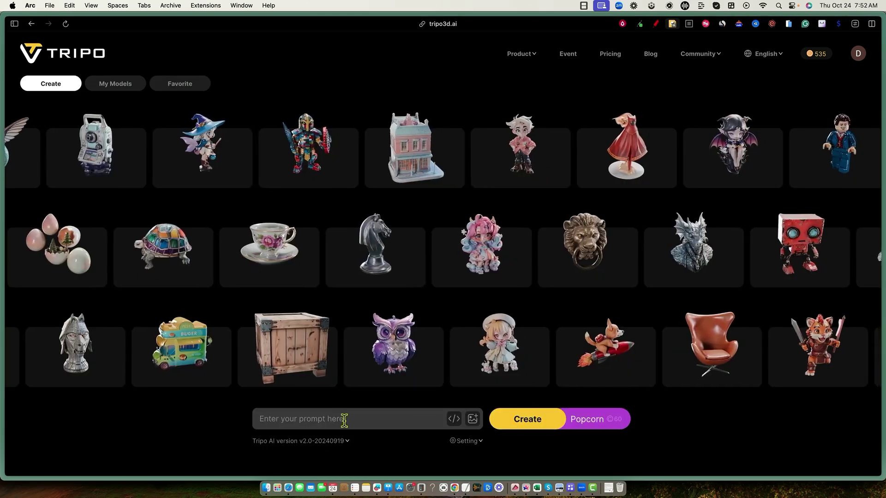
Step: Search the gallery with the prompt "lion", inspect a thick-maned lion model, and close it
left_click(338, 422)
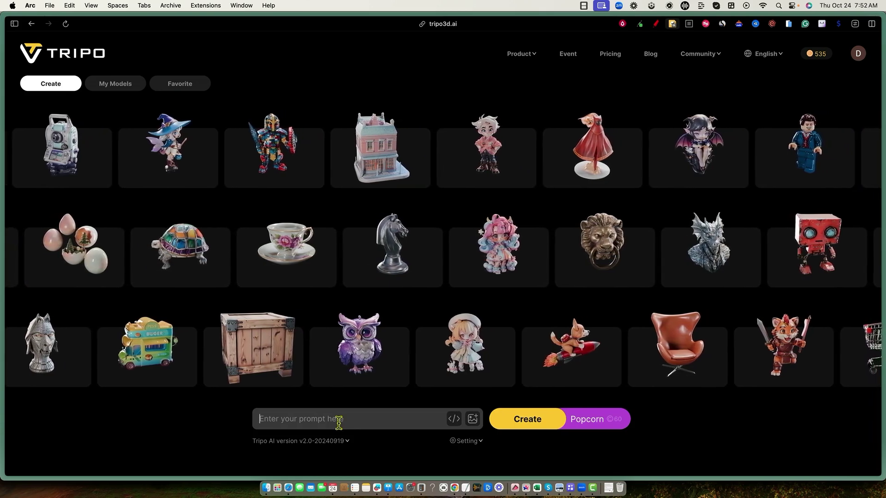
type("lion")
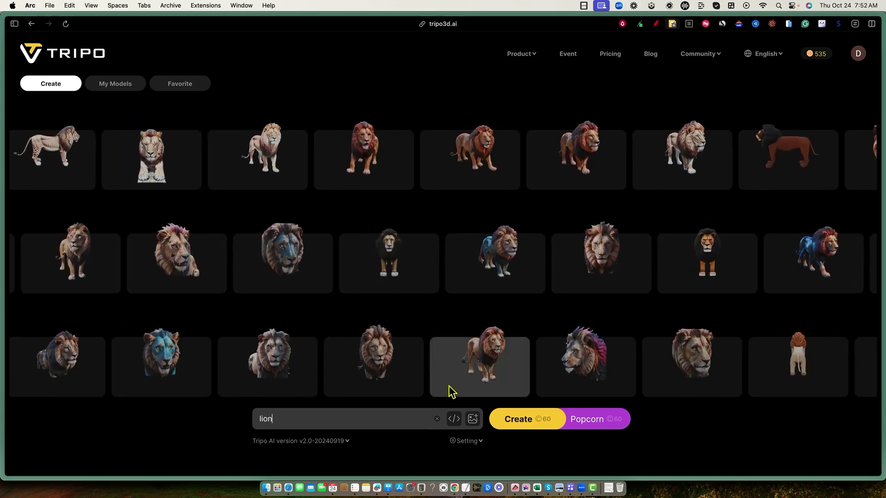
left_click(374, 355)
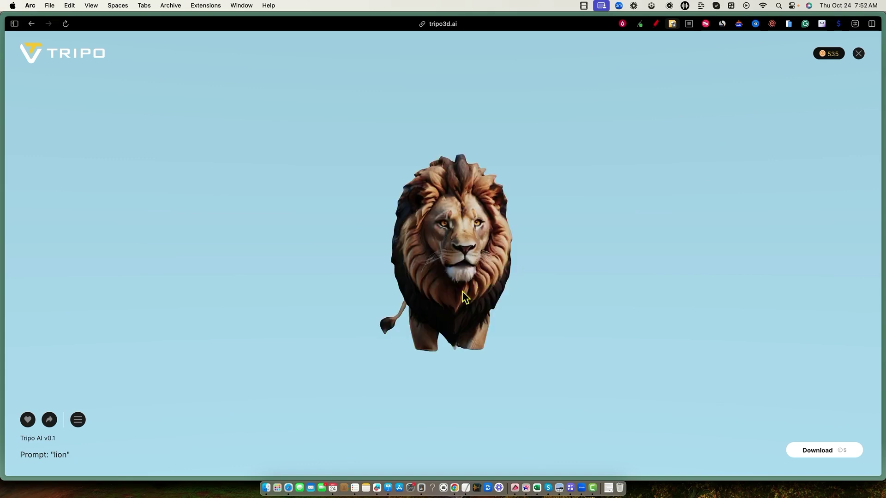
left_click_drag(480, 269, 464, 320)
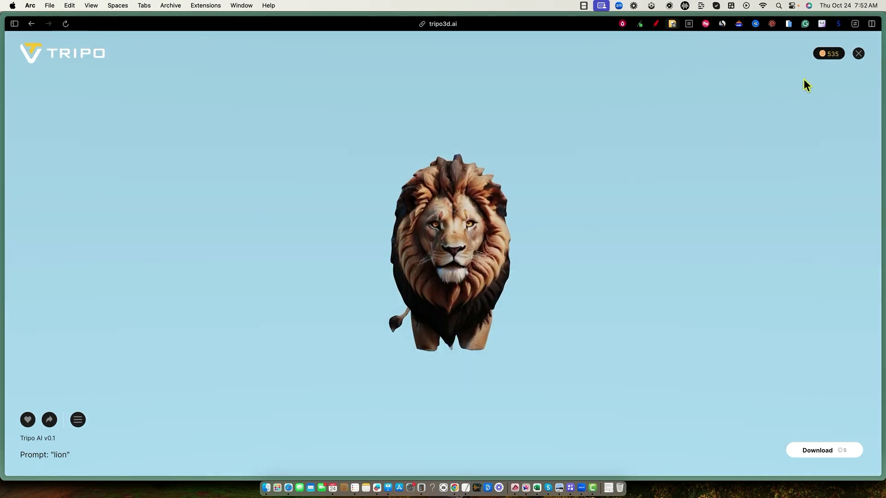
left_click(858, 54)
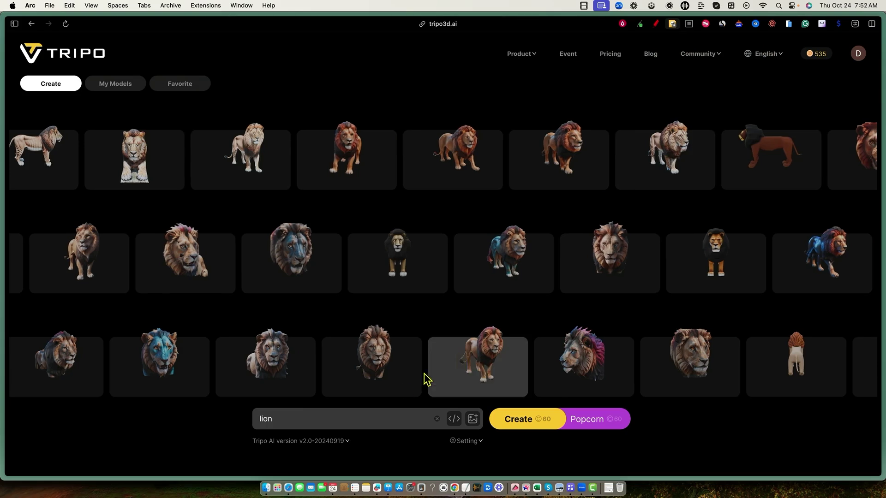
Step: Extend the prompt to "lion blue" and inspect the model of a lion in a blue suit
left_click(296, 418)
type("blue")
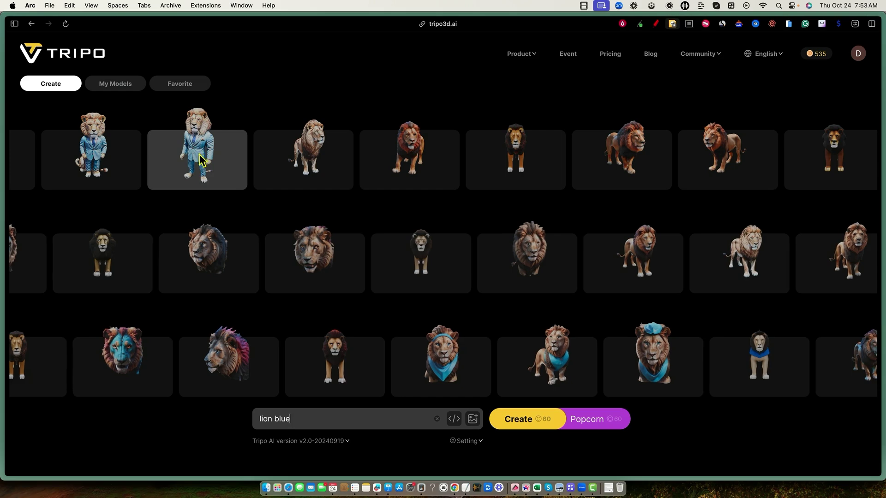
left_click(244, 167)
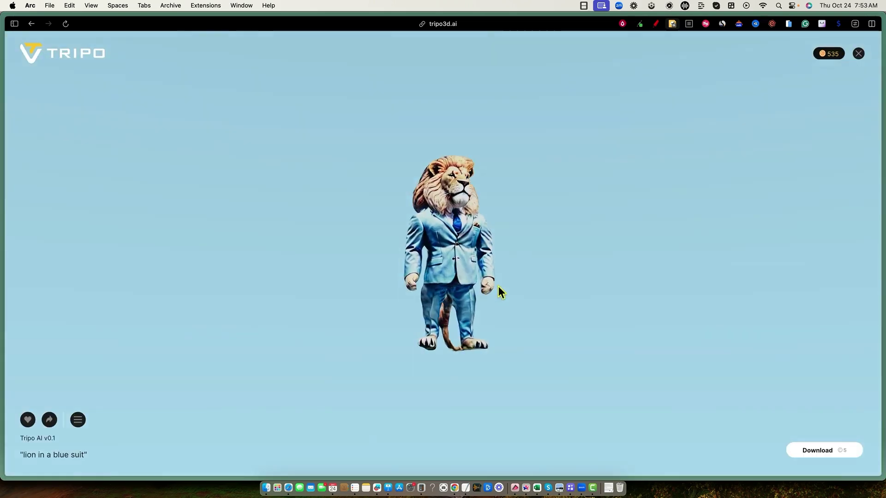
left_click_drag(500, 293, 508, 323)
mouse_move(478, 297)
left_mouse_down()
mouse_move(466, 318)
mouse_move(479, 316)
mouse_move(470, 320)
mouse_move(467, 305)
left_mouse_up()
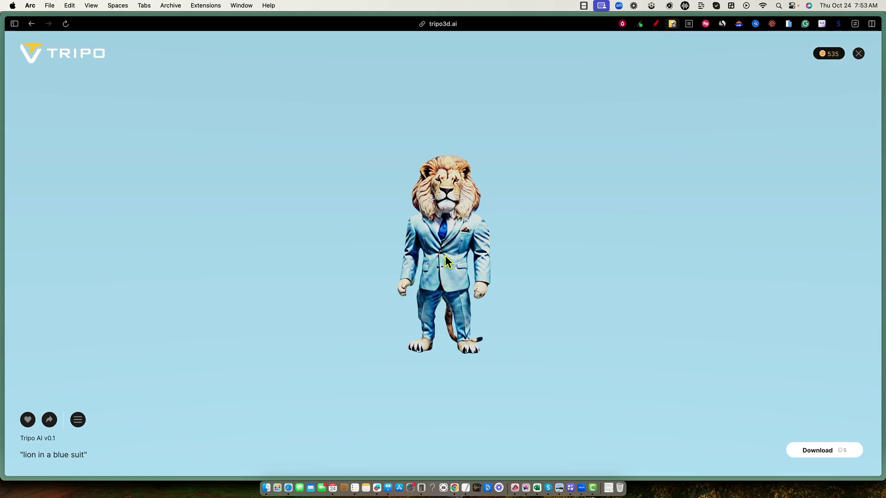
Step: Reveal the suited lion's extra display options, examine the model from the side and front, and close it
left_click(78, 419)
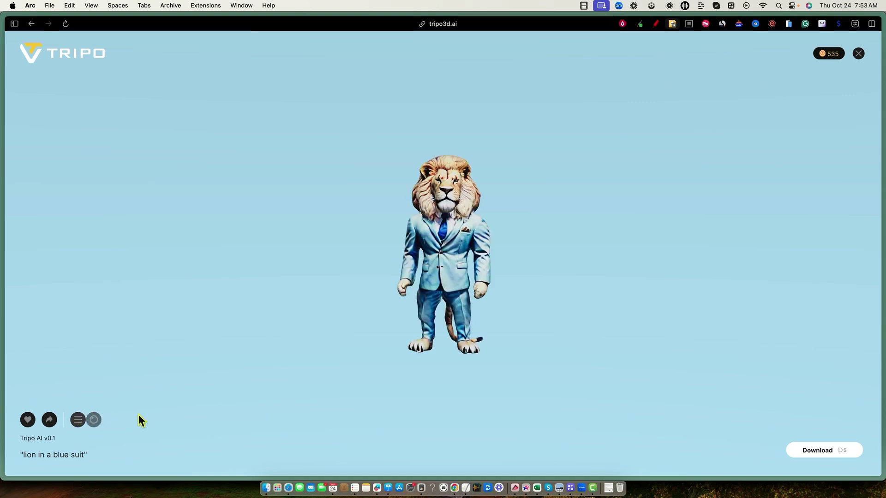
left_click_drag(531, 342, 379, 314)
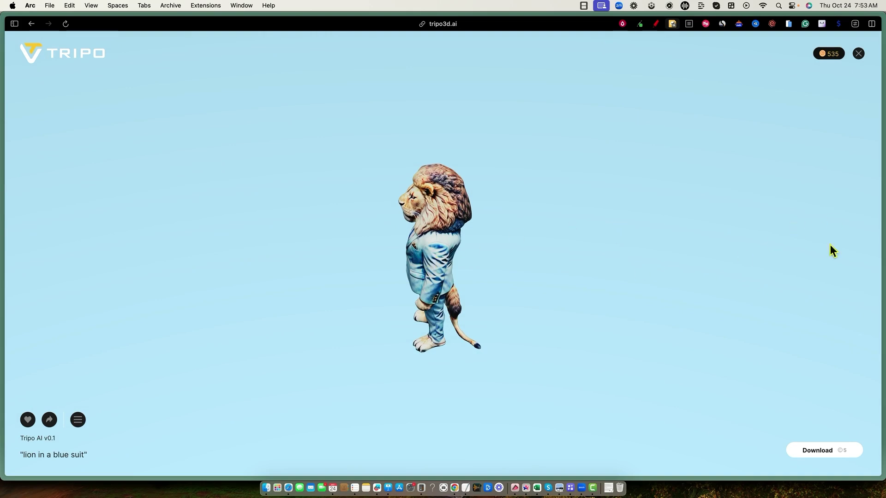
left_click_drag(831, 268, 832, 230)
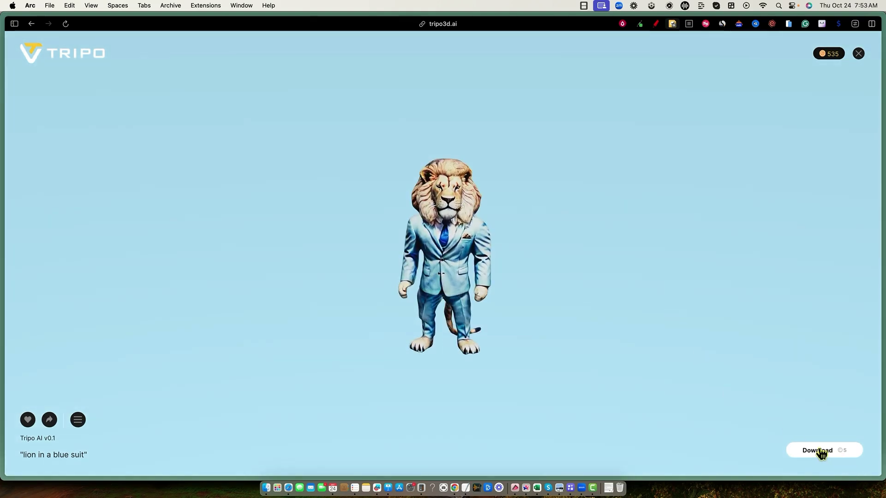
left_click_drag(429, 252, 556, 226)
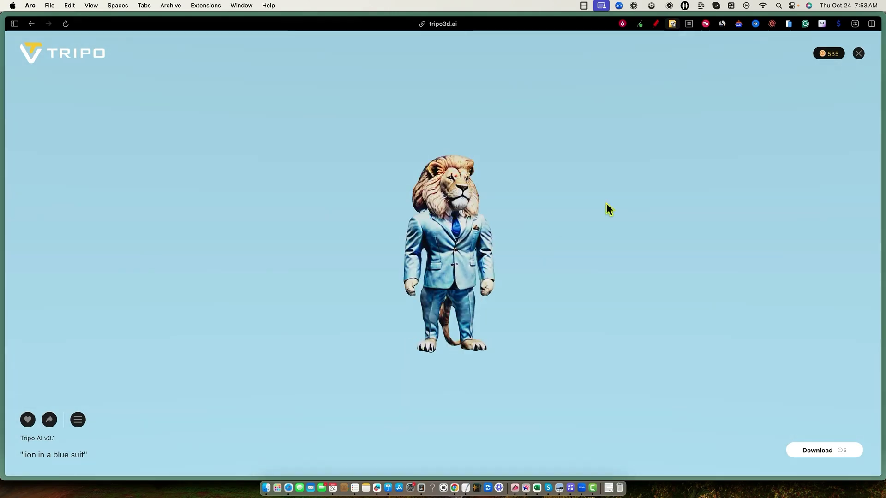
left_click(859, 54)
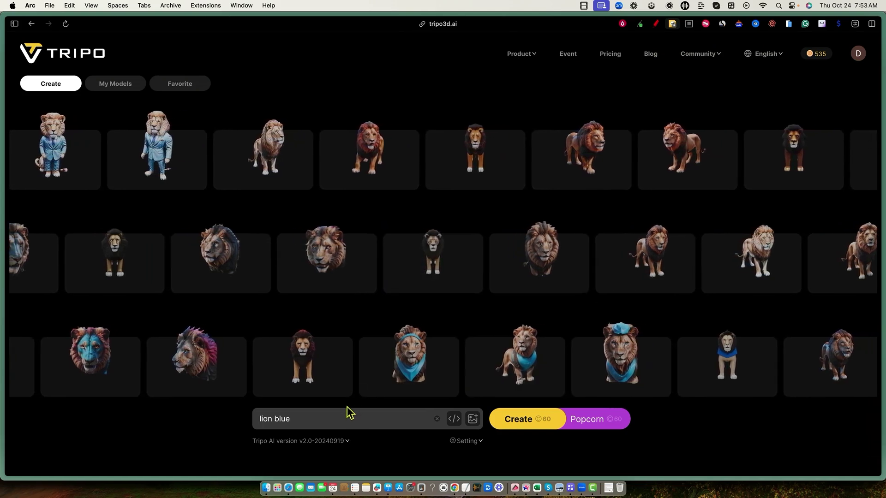
Step: Try random sample prompts, clear the prompt text, and attempt a Popcorn creation with an empty prompt
left_click(453, 419)
left_click(454, 419)
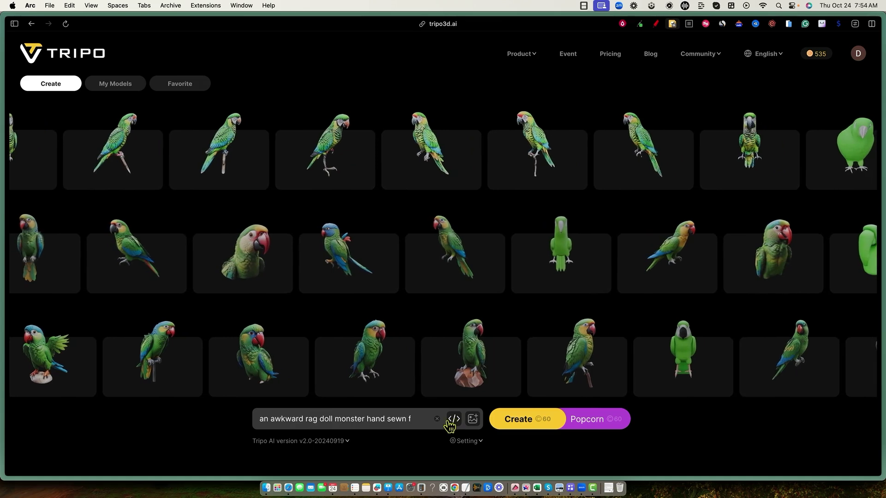
left_click_drag(409, 419, 350, 422)
left_click(410, 419)
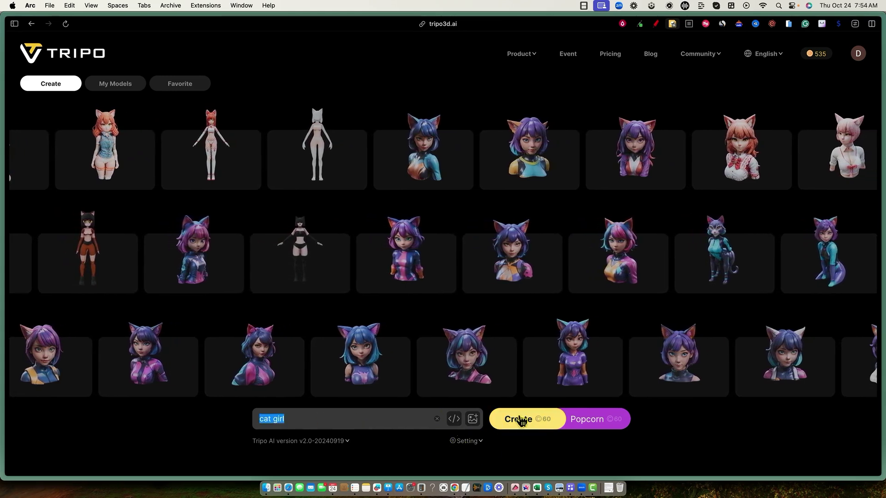
key("BackSpace")
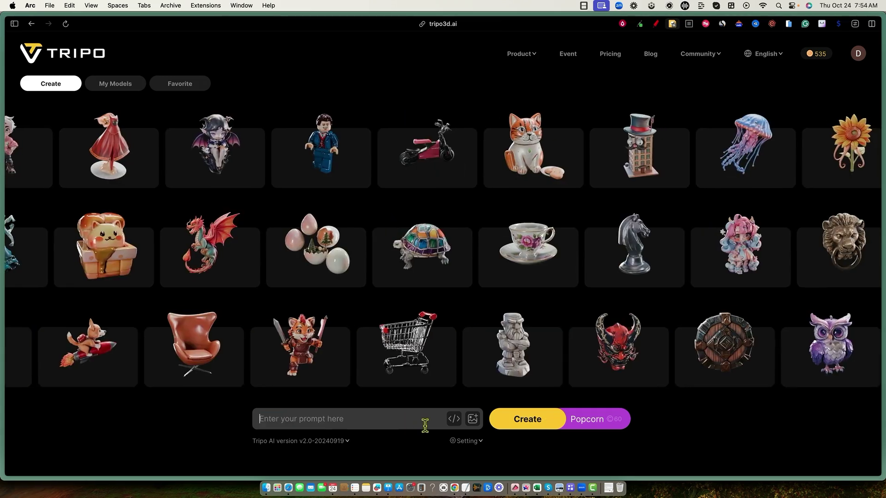
left_click(593, 420)
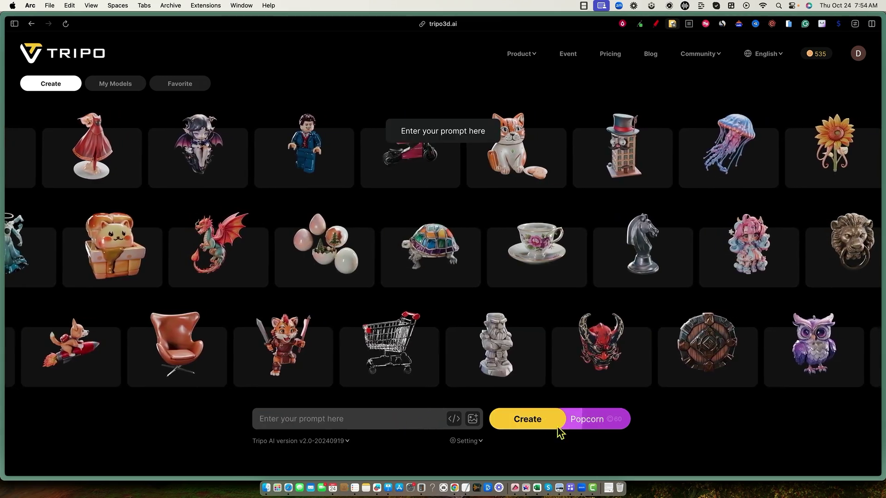
Step: Generate Popcorn models from the prompt "cat girl"
left_click(358, 418)
type("cat girl")
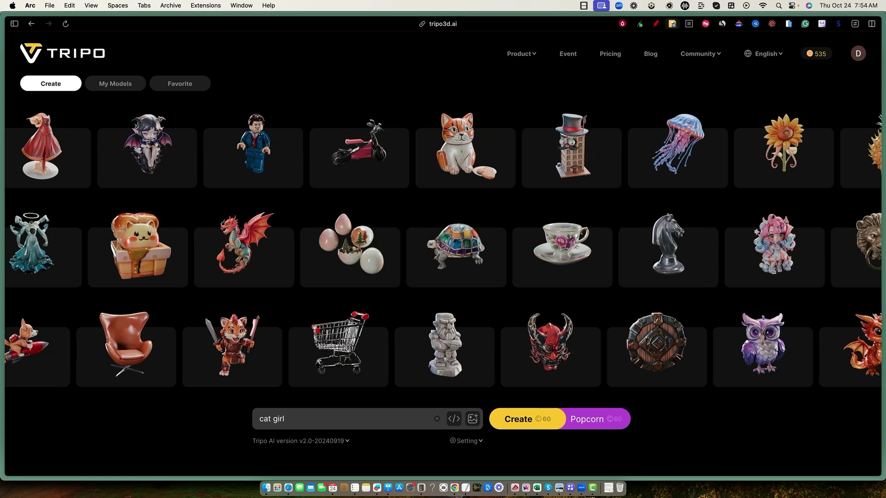
left_click(614, 421)
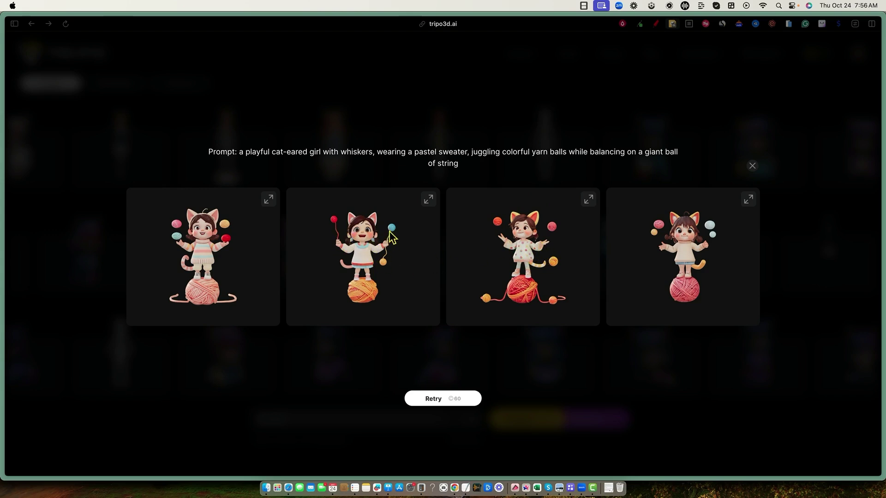
Step: Open the second cat-girl result, the one on an orange yarn ball, at full size and rotate the model
left_click(364, 258)
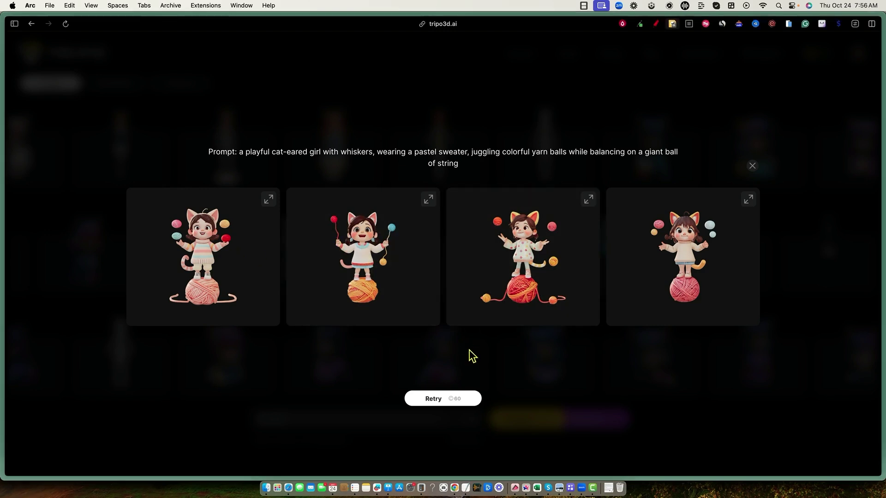
left_click(428, 200)
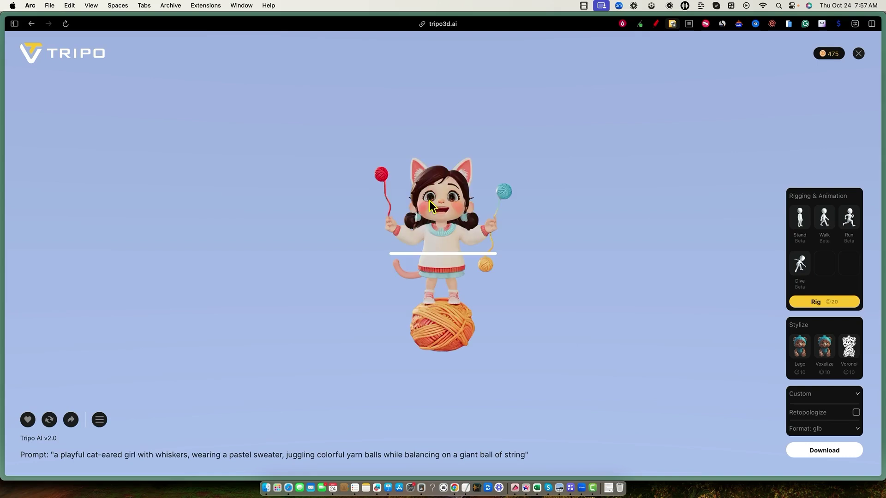
left_click_drag(418, 256, 458, 261)
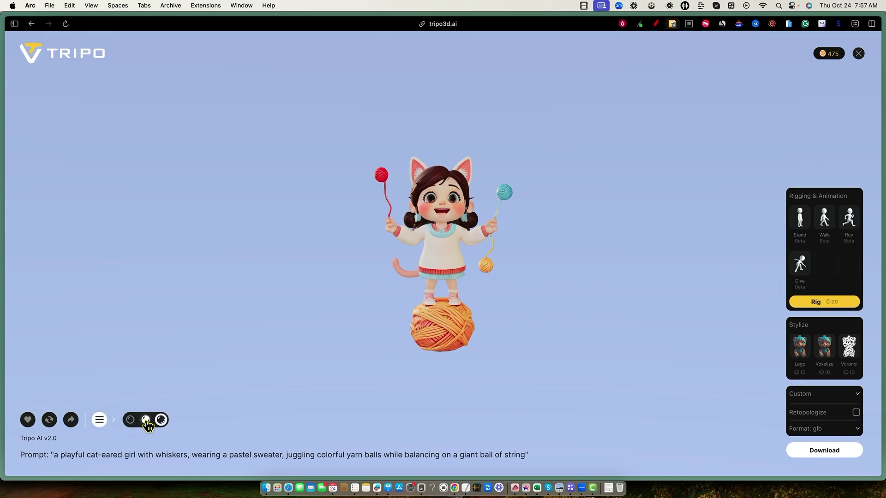
Step: Compare the cat-girl model's untextured and textured display modes, and close the model and its results
left_click(139, 421)
left_click(130, 420)
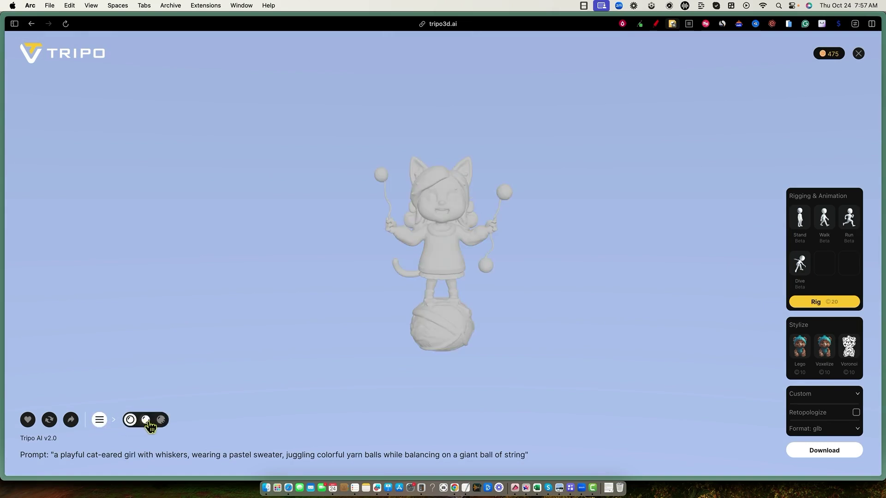
left_click(161, 419)
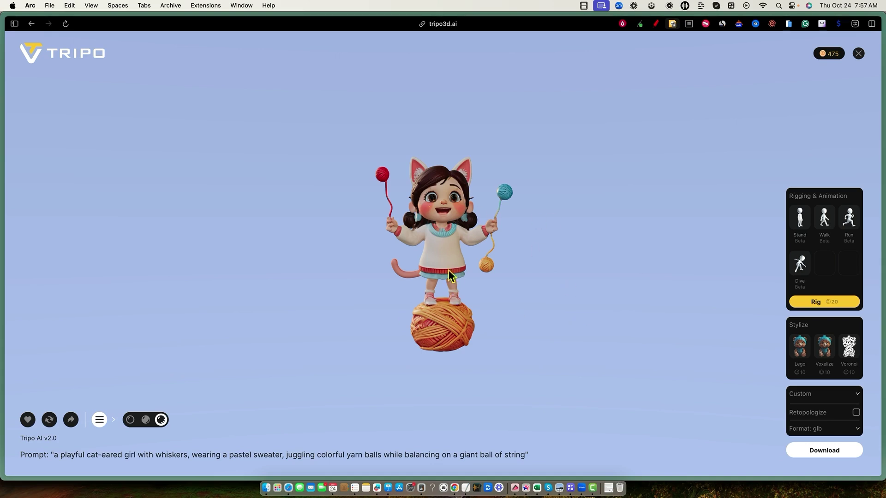
mouse_move(452, 258)
left_mouse_down()
mouse_move(587, 293)
mouse_move(438, 256)
left_mouse_up()
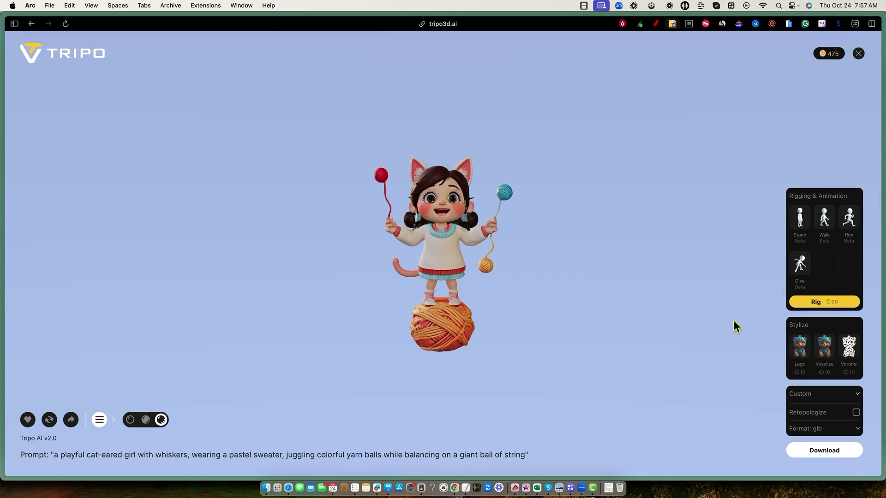
left_click(859, 54)
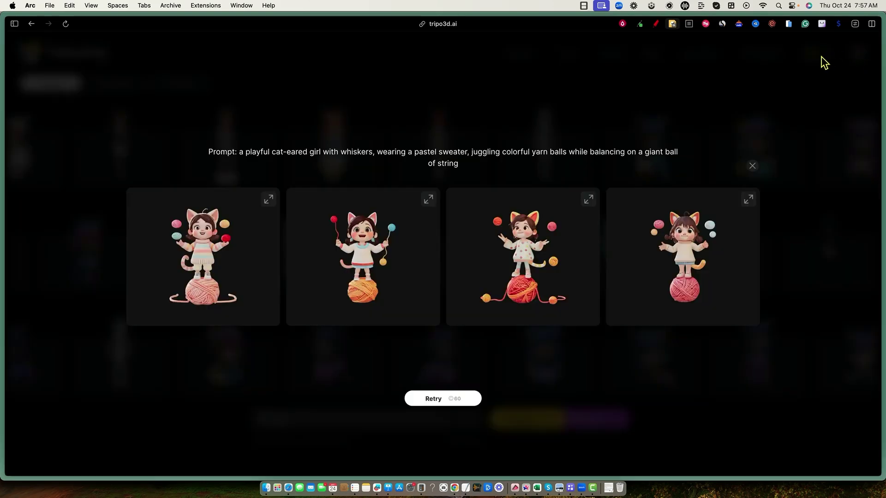
left_click(751, 165)
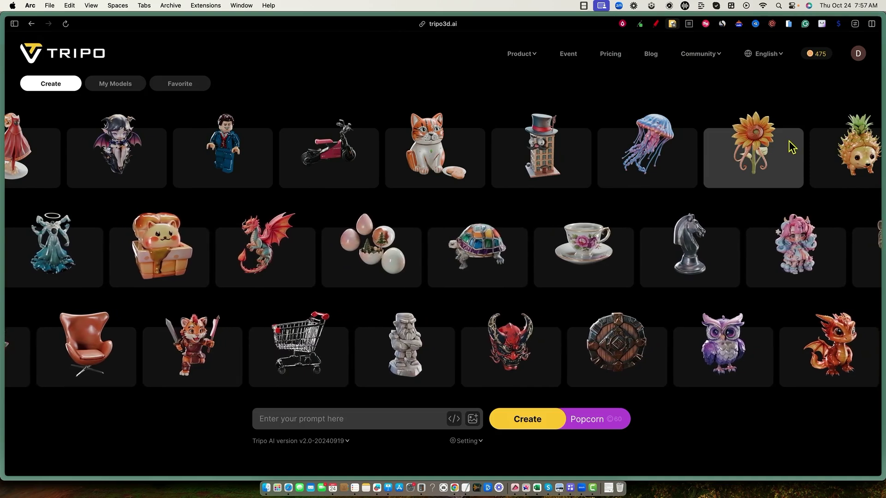
Step: Inspect the red horned mask and the blue-suited toy figure from the gallery, closing each model
left_click(542, 341)
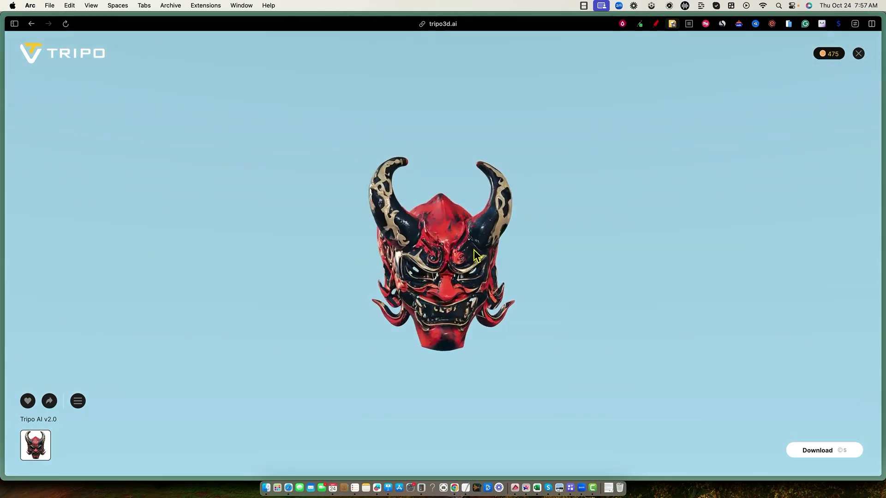
left_click(858, 53)
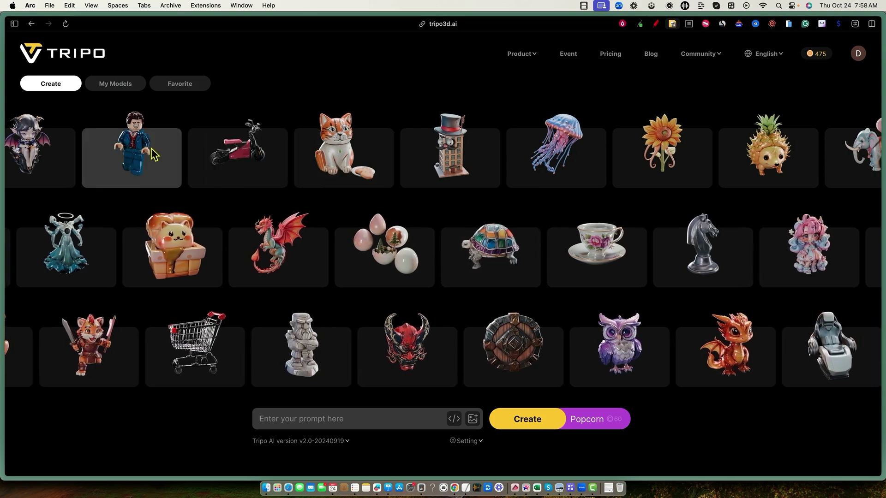
left_click(165, 158)
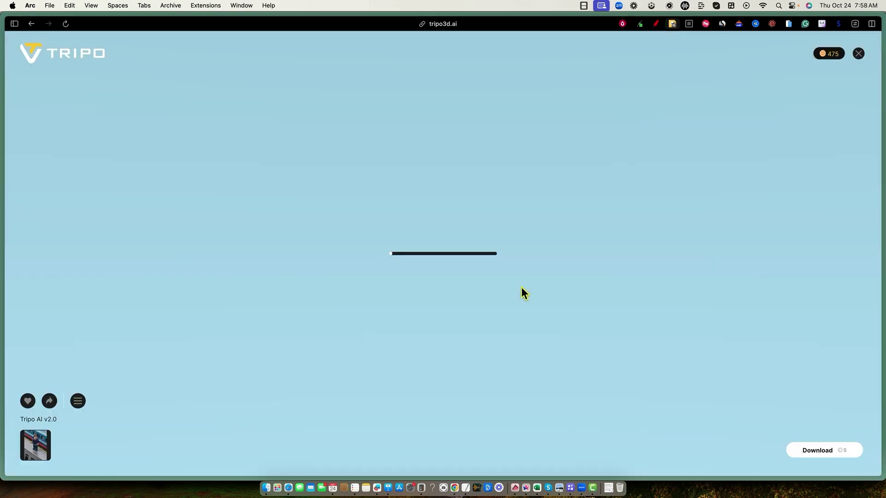
left_click_drag(456, 280, 583, 262)
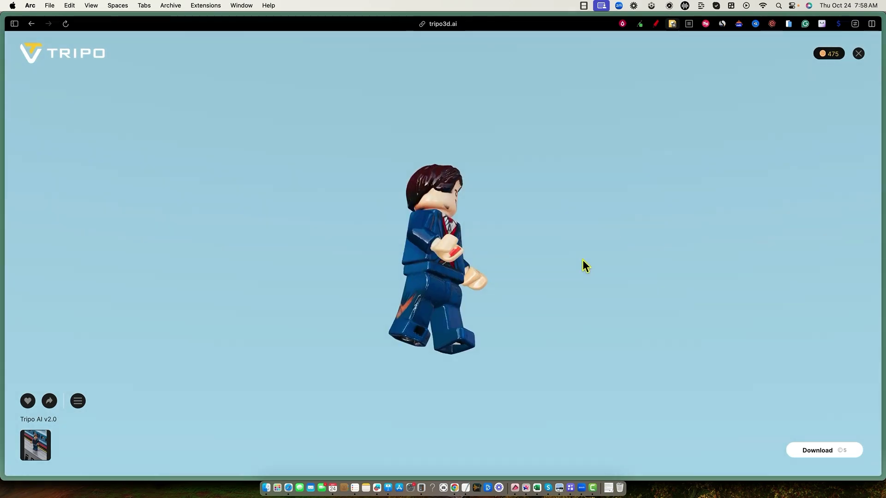
left_click(858, 53)
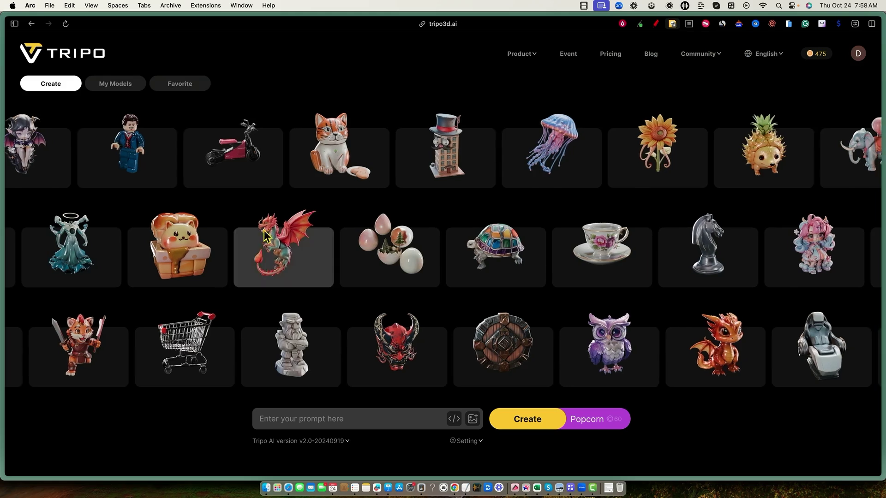
Step: Switch to ChatGPT and highlight the request for a 3D image prompt of a blue clip art lion on a school playground
mouse_move(4, 93)
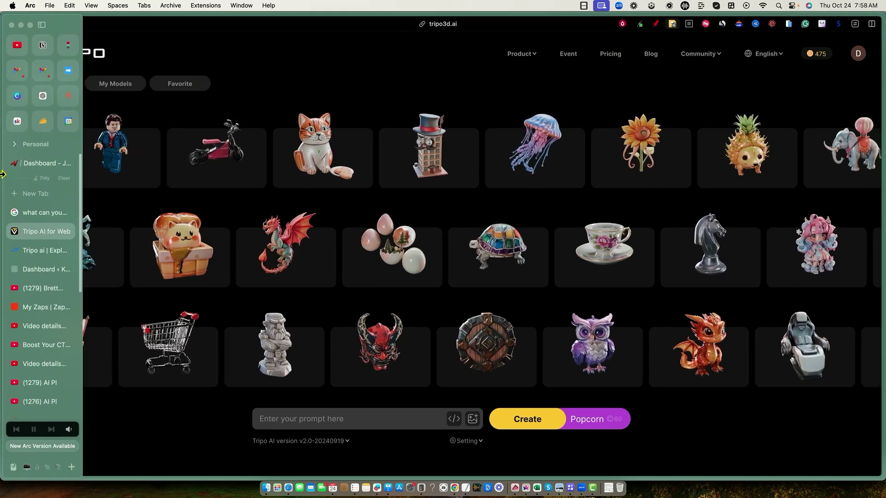
left_click(46, 94)
left_click(497, 199)
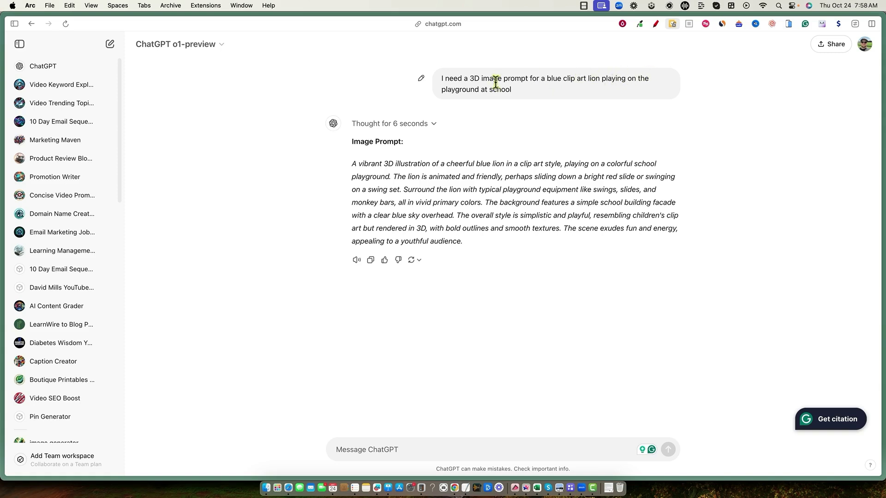
left_click_drag(516, 94, 471, 76)
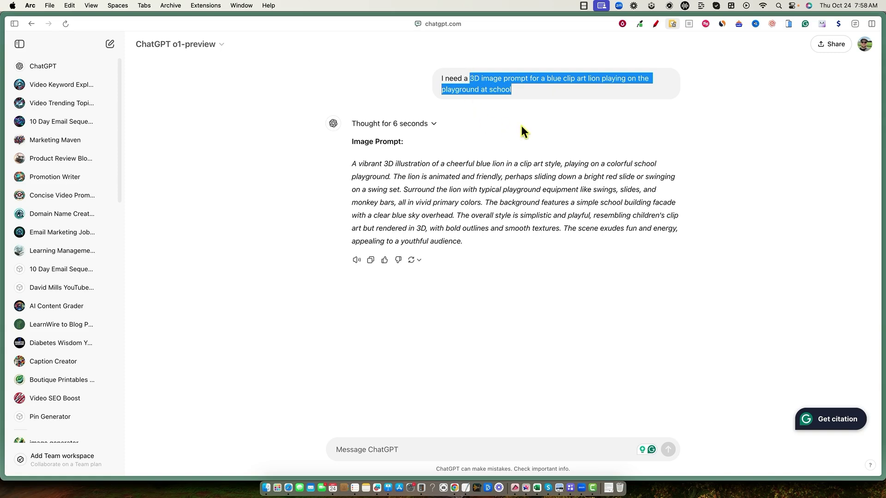
left_click(535, 124)
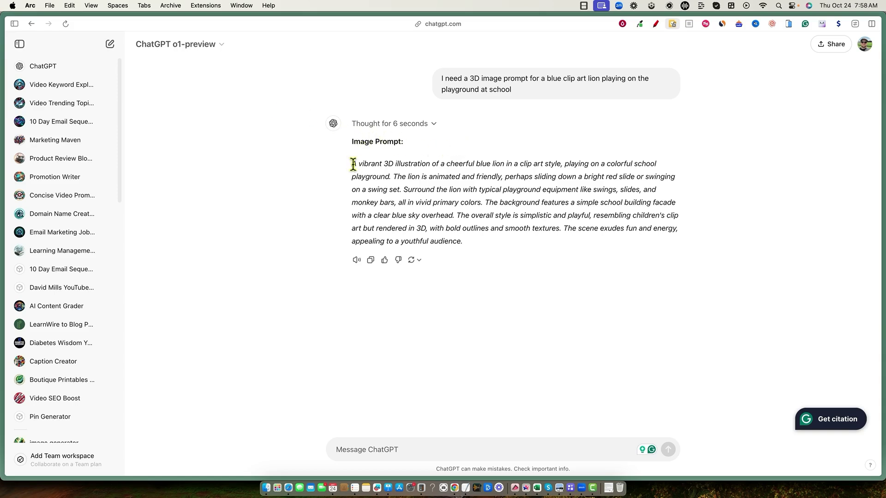
Step: Copy the generated blue lion image prompt from ChatGPT into Tripo's prompt field and create models from it
left_click_drag(352, 164, 487, 242)
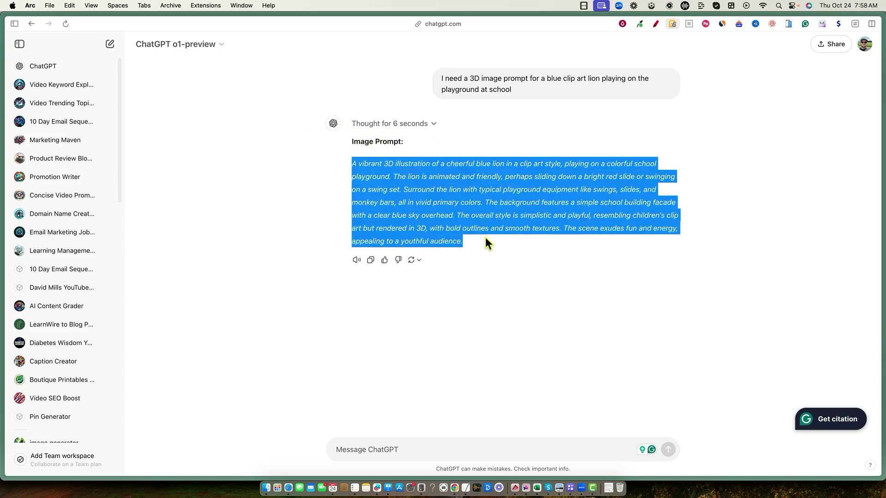
key("ctrl+Tab")
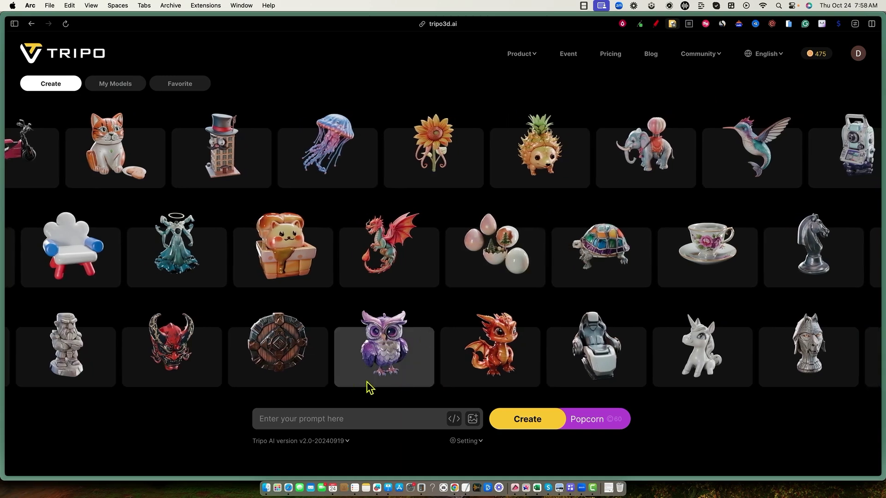
left_click(353, 419)
key("super+v")
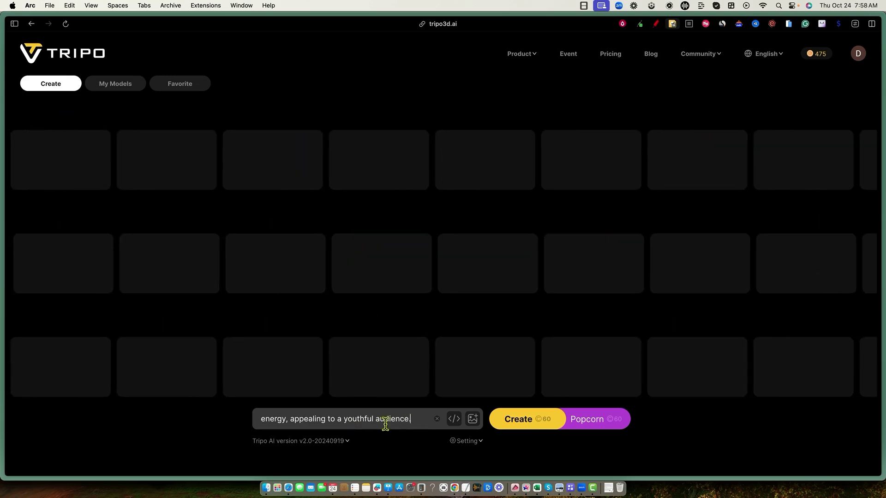
key("ctrl+Tab")
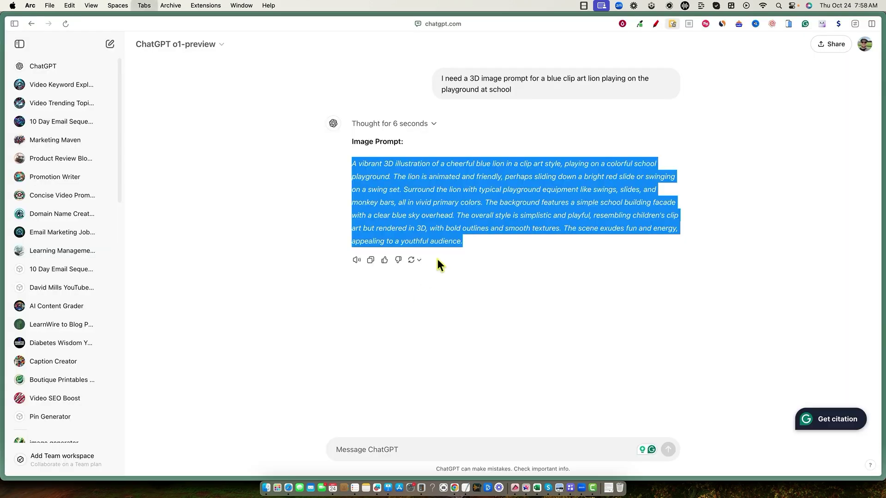
key("ctrl+Tab")
left_click(518, 425)
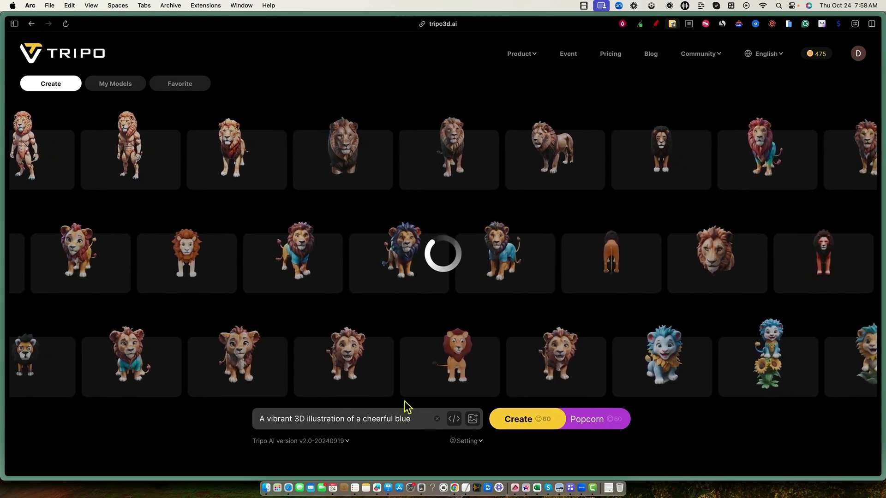
Step: Switch to ChatGPT and review the lion and playground description in the image prompt
key("ctrl+Tab")
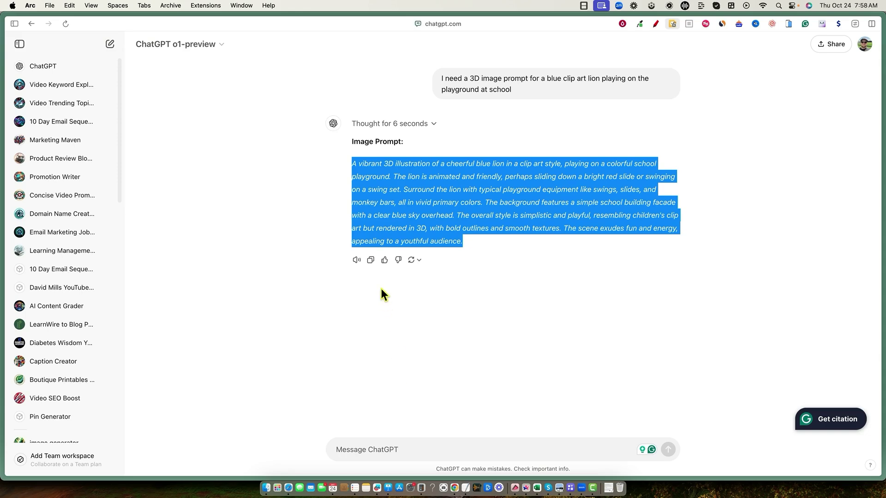
left_click(383, 194)
left_click_drag(385, 177, 501, 249)
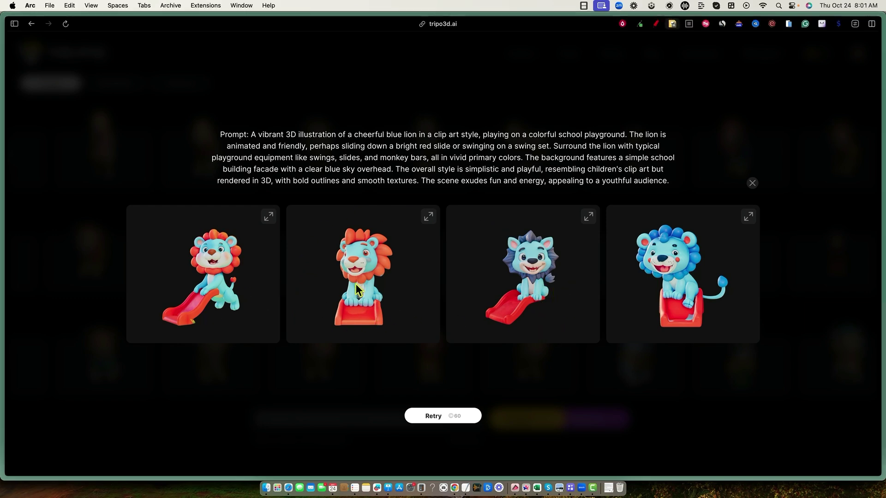
Step: Open the second Tripo result, the blue lion with an orange mane on a red slide, and apply the Lego style
left_click(428, 217)
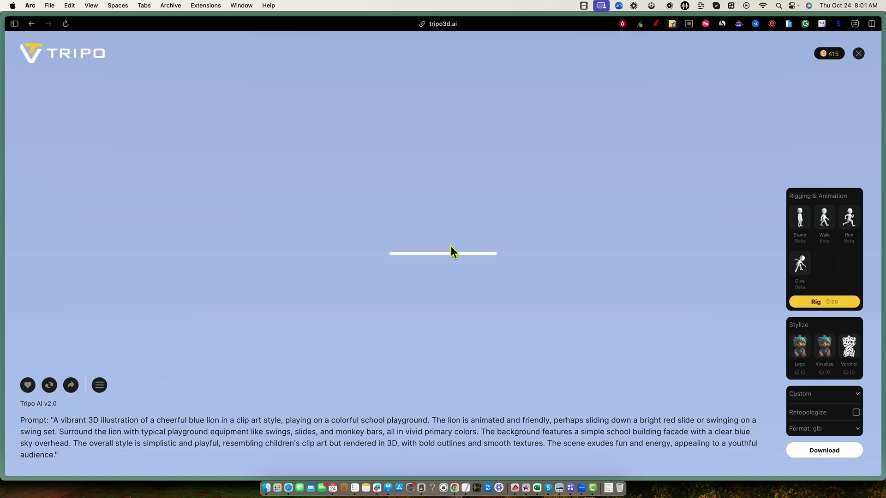
left_click_drag(500, 272, 532, 264)
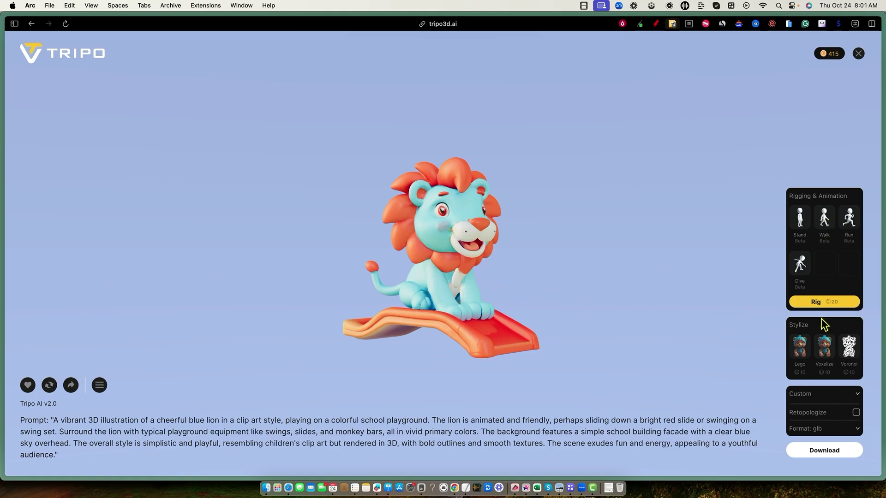
left_click(799, 353)
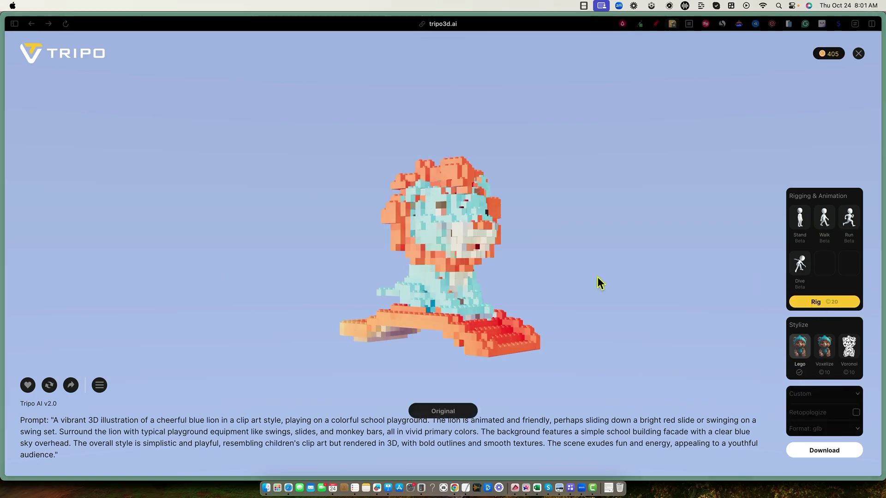
Step: Examine the Lego-style lion from above and from both sides
left_click_drag(428, 273, 466, 291)
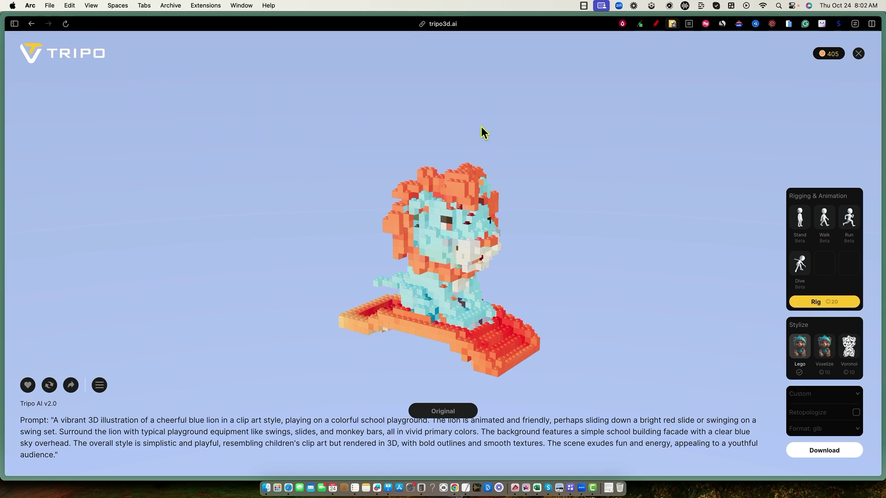
left_click_drag(461, 231, 336, 257)
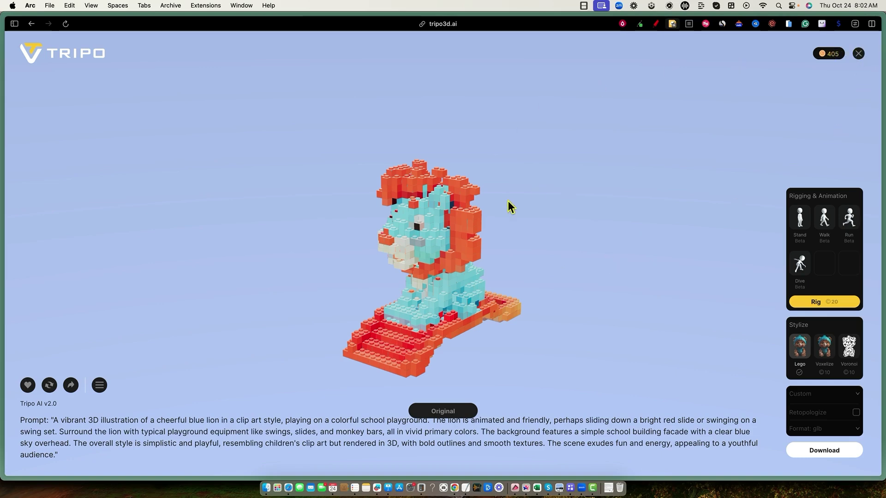
left_click_drag(461, 275, 446, 261)
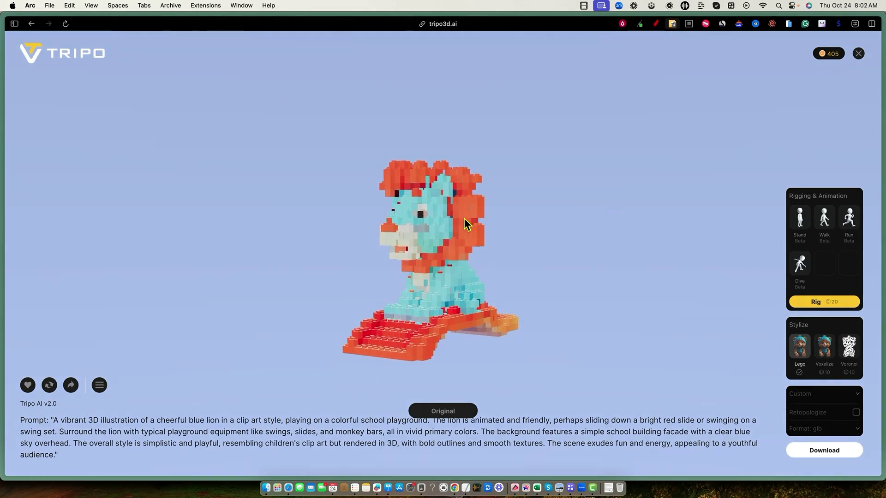
left_click_drag(438, 242, 533, 237)
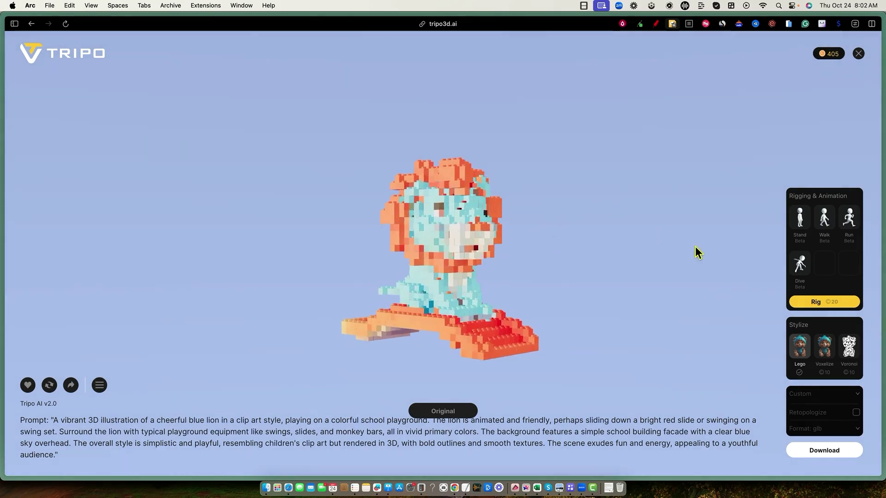